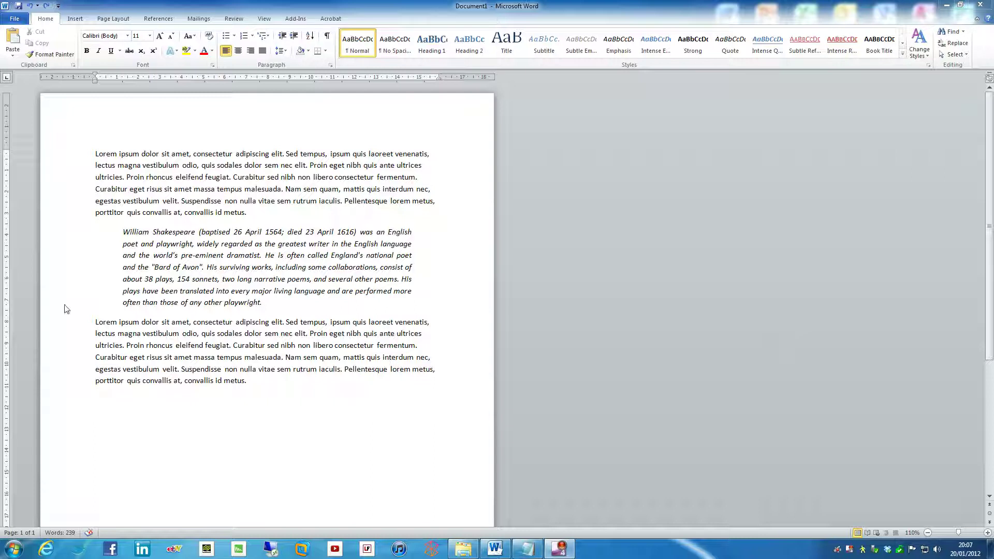
Add a 'William Shakespeare' line above the first paragraph
{"action": "left_click", "coordinate": [92, 154]}
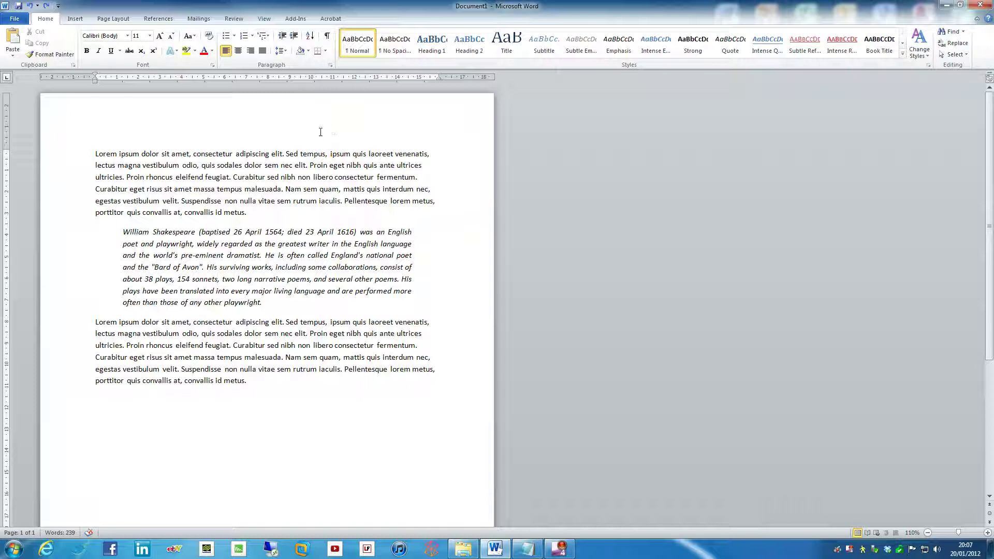
{"action": "key", "text": "Return"}
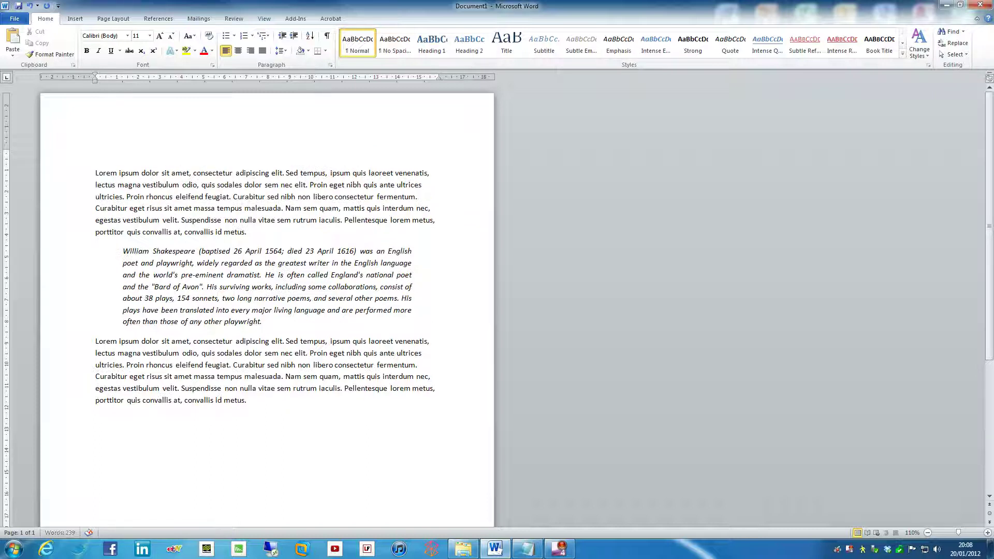
{"action": "type", "text": "William Shakespeare"}
Make the heading bold, 22 pt and underlined, then apply the Title style
{"action": "left_click", "coordinate": [71, 158]}
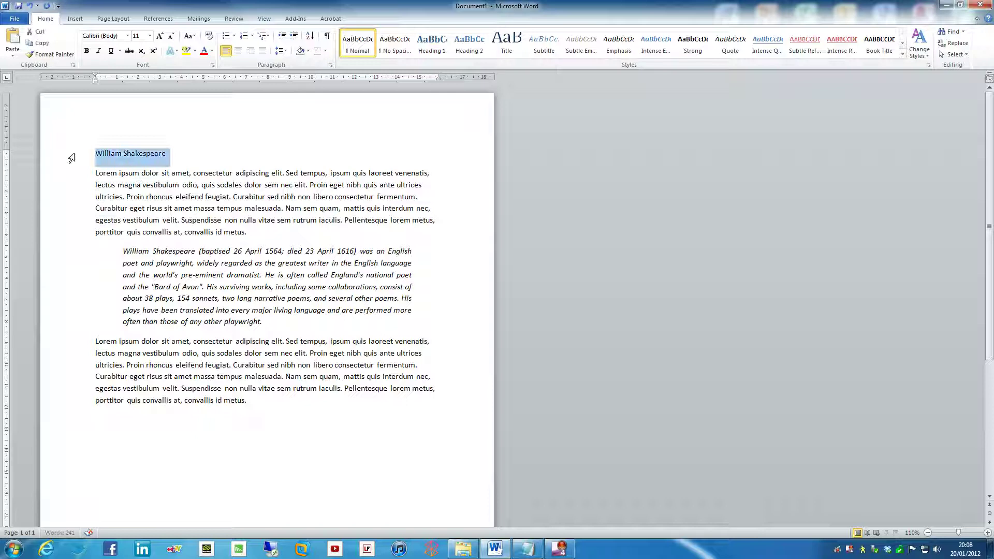
{"action": "left_click", "coordinate": [87, 51]}
{"action": "left_click", "coordinate": [159, 36]}
{"action": "left_click", "coordinate": [160, 36]}
{"action": "left_click", "coordinate": [160, 35]}
{"action": "left_click", "coordinate": [159, 36]}
{"action": "left_click", "coordinate": [160, 36]}
{"action": "left_click", "coordinate": [159, 36]}
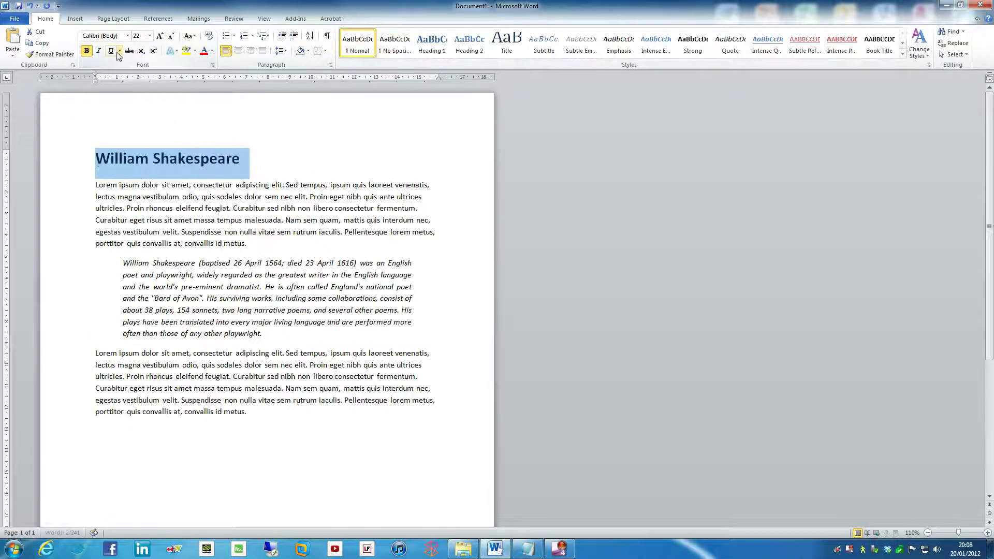
{"action": "left_click", "coordinate": [159, 36]}
{"action": "left_click", "coordinate": [111, 50]}
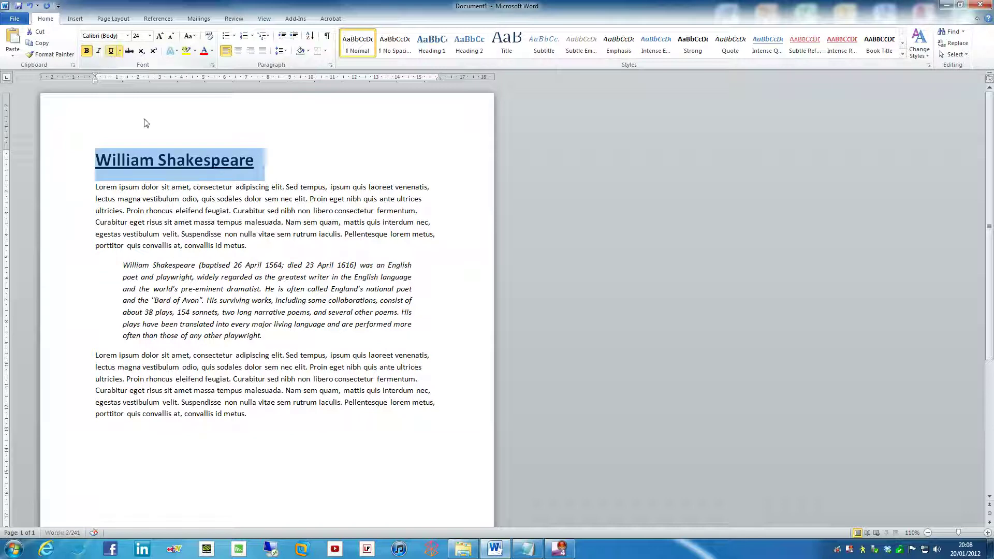
{"action": "left_click", "coordinate": [240, 161]}
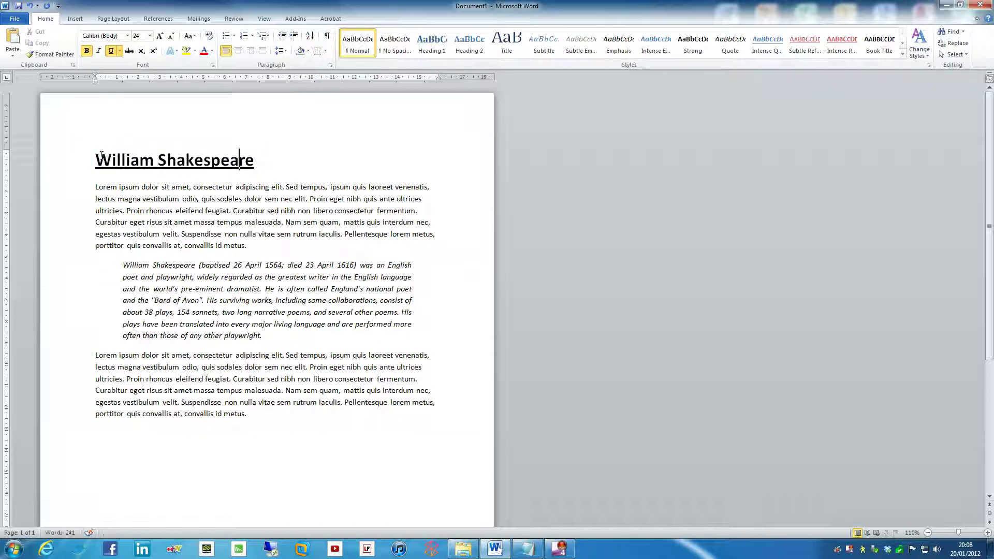
{"action": "left_click", "coordinate": [76, 171]}
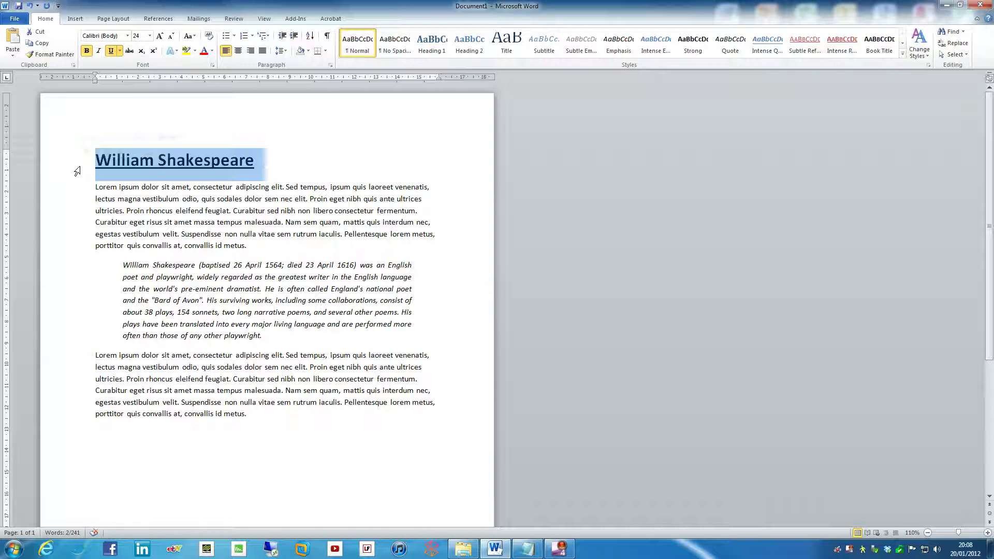
{"action": "left_click", "coordinate": [267, 163]}
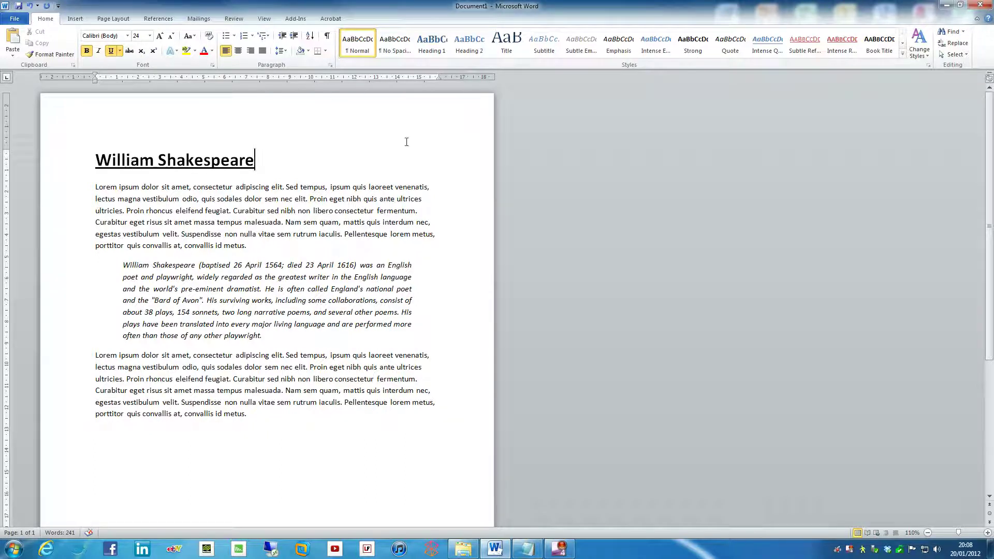
{"action": "left_click", "coordinate": [510, 48]}
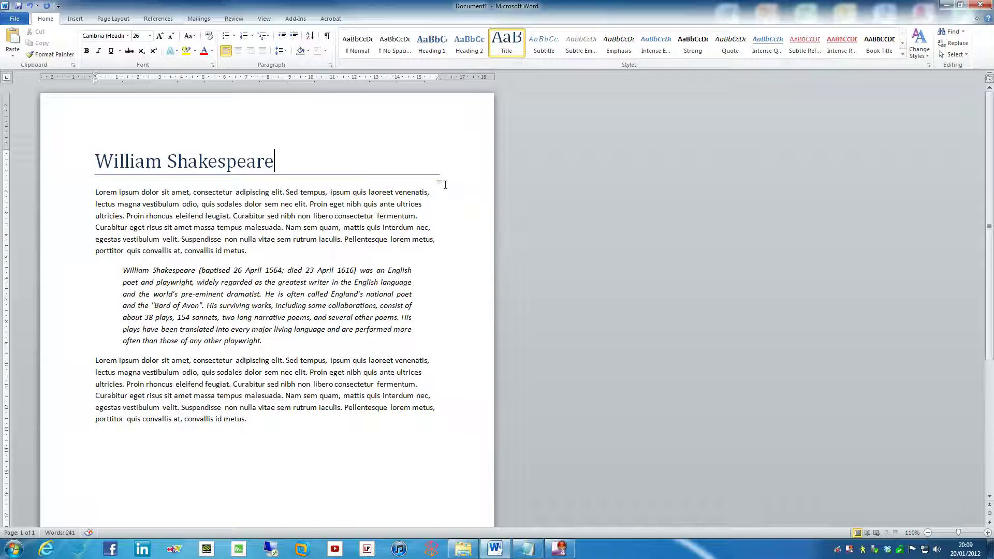
Add an 'Introduction' line below the title in Heading 1
{"action": "type", "text": "]"}
{"action": "key", "text": "Return"}
{"action": "key", "text": "BackSpace"}
{"action": "key", "text": "BackSpace"}
{"action": "key", "text": "Return"}
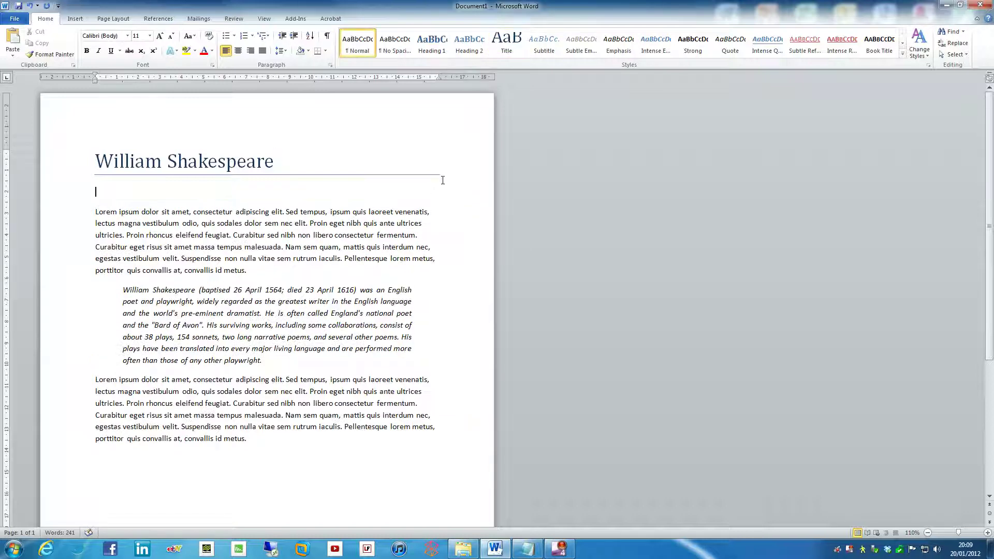
{"action": "type", "text": "Introduction"}
{"action": "left_click", "coordinate": [433, 50]}
Insert a 'Quote' heading above the quotation in Heading 2
{"action": "left_click", "coordinate": [275, 272]}
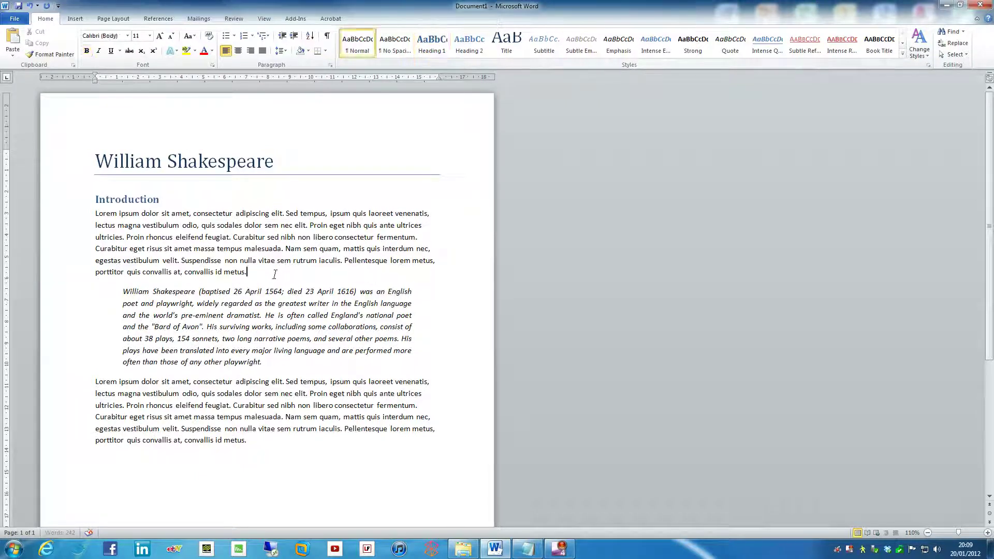
{"action": "key", "text": "Return"}
{"action": "type", "text": "Quote"}
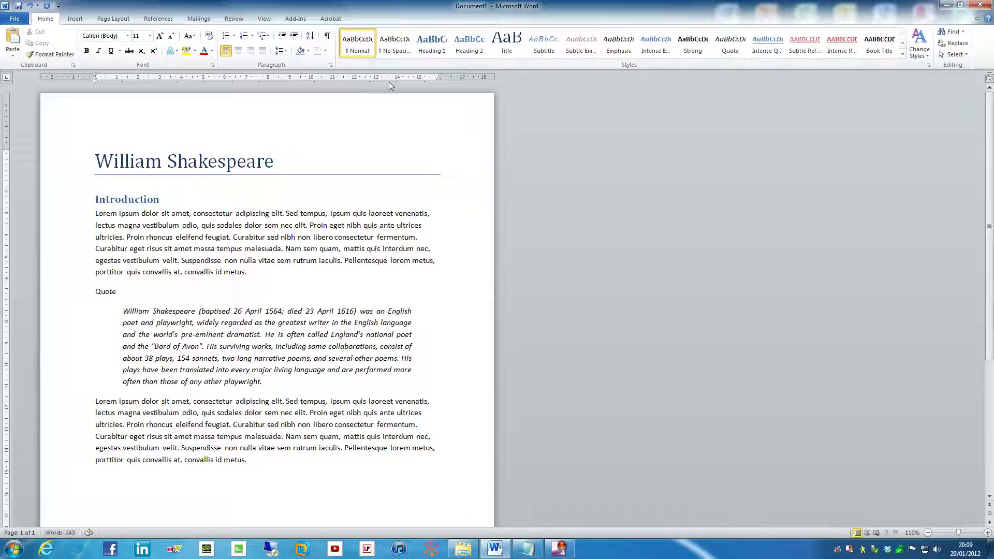
{"action": "left_click", "coordinate": [469, 44]}
Add a 'Conclusion' Heading 1 line above the last paragraph
{"action": "left_click", "coordinate": [301, 378]}
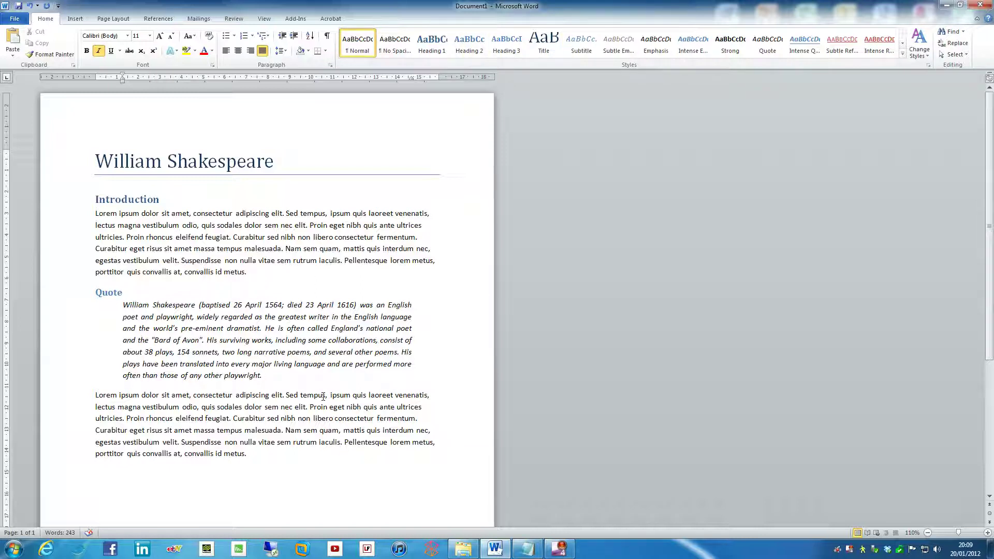
{"action": "key", "text": "Return"}
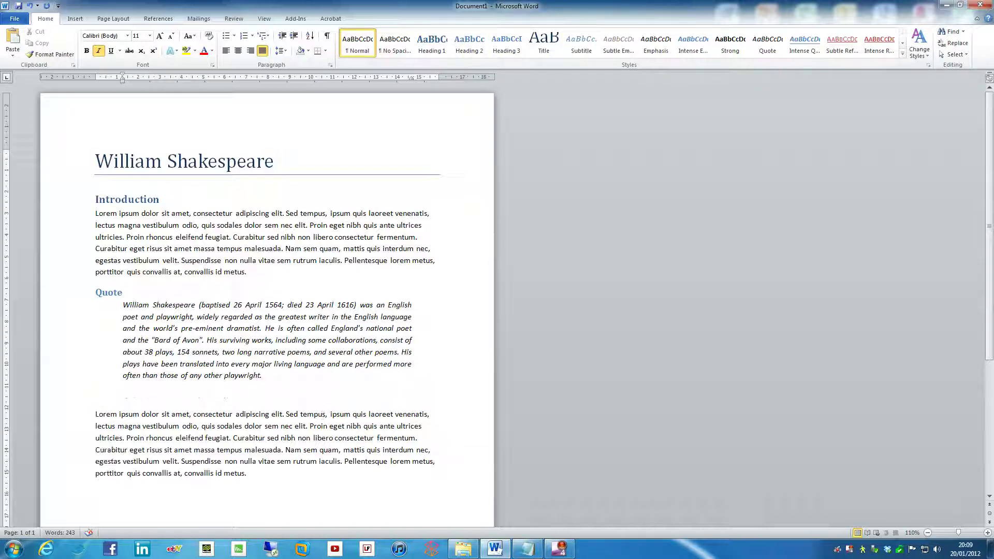
{"action": "key", "text": "BackSpace"}
{"action": "left_click", "coordinate": [261, 395]}
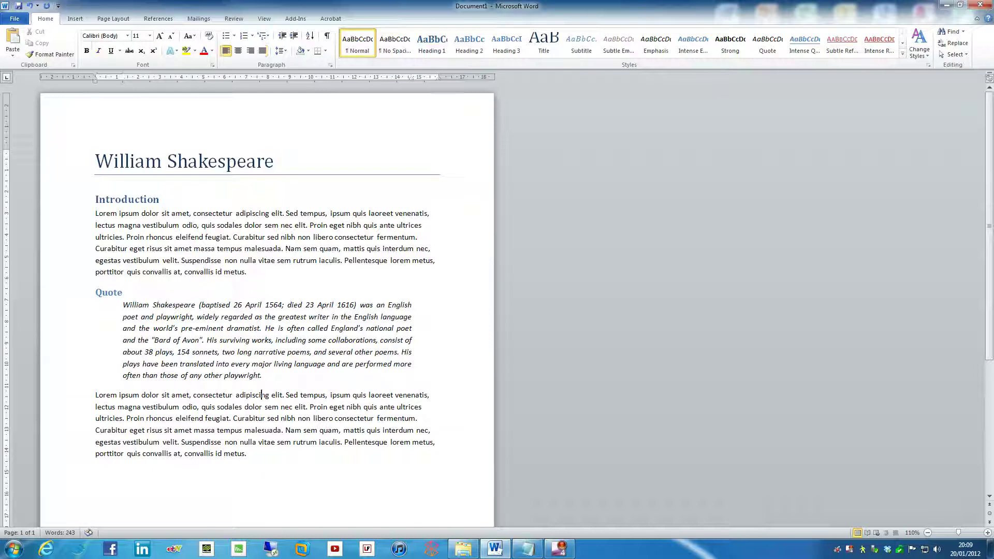
{"action": "key", "text": "Home"}
{"action": "key", "text": "Return"}
{"action": "key", "text": "Up"}
{"action": "key", "text": "Return"}
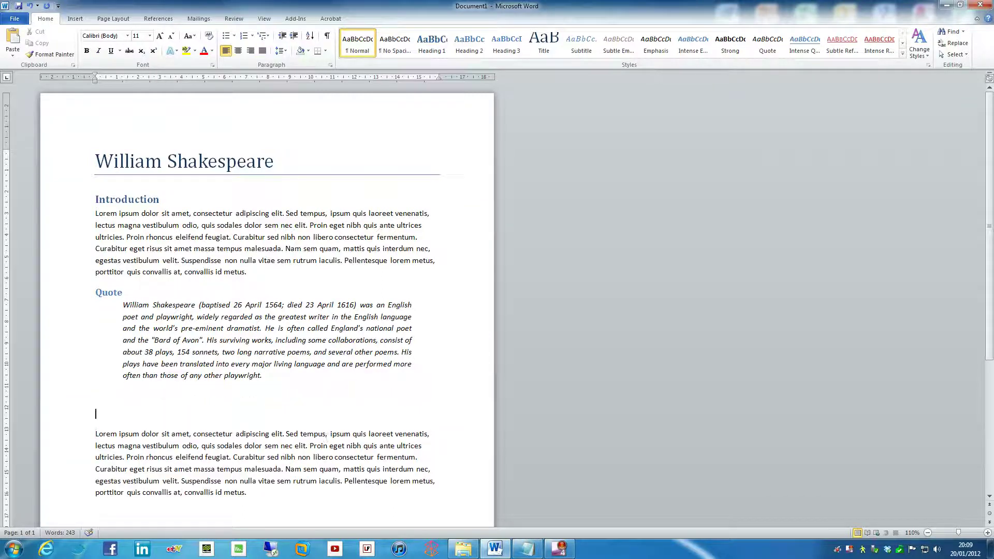
{"action": "key", "text": "BackSpace"}
{"action": "type", "text": "Conc"}
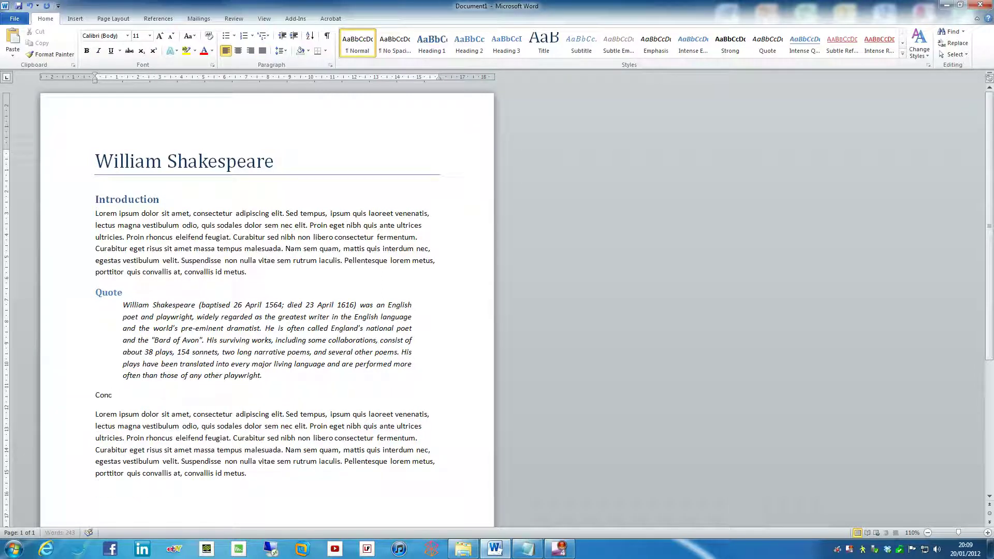
{"action": "type", "text": "lusion"}
{"action": "left_click", "coordinate": [437, 51]}
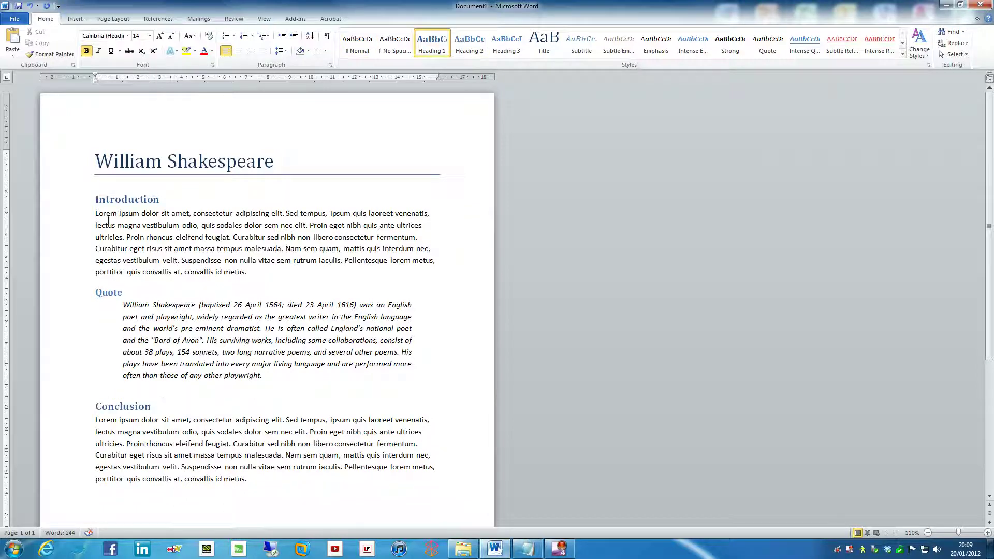
{"action": "left_click", "coordinate": [97, 170]}
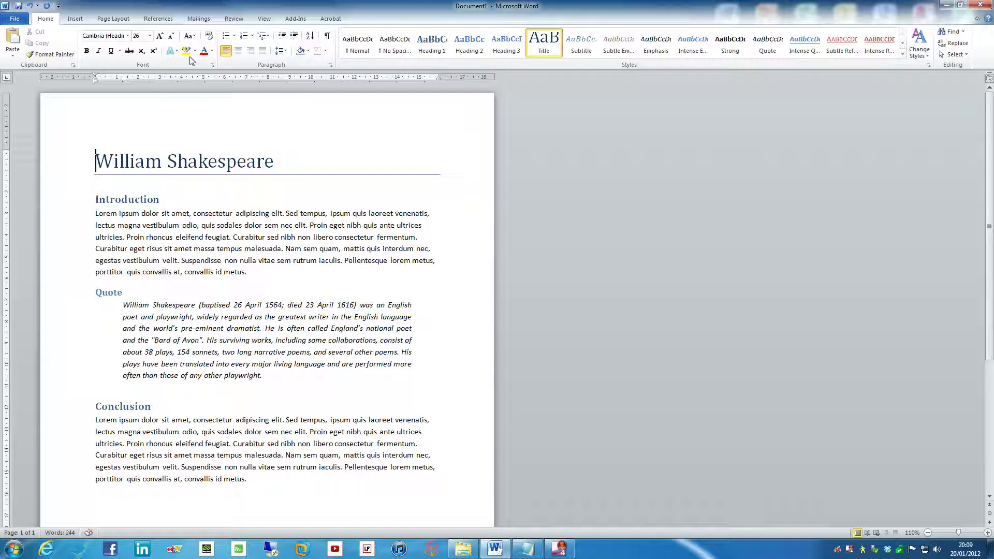
Modify the Heading 3 style to be italic instead of bold
{"action": "right_click", "coordinate": [515, 33]}
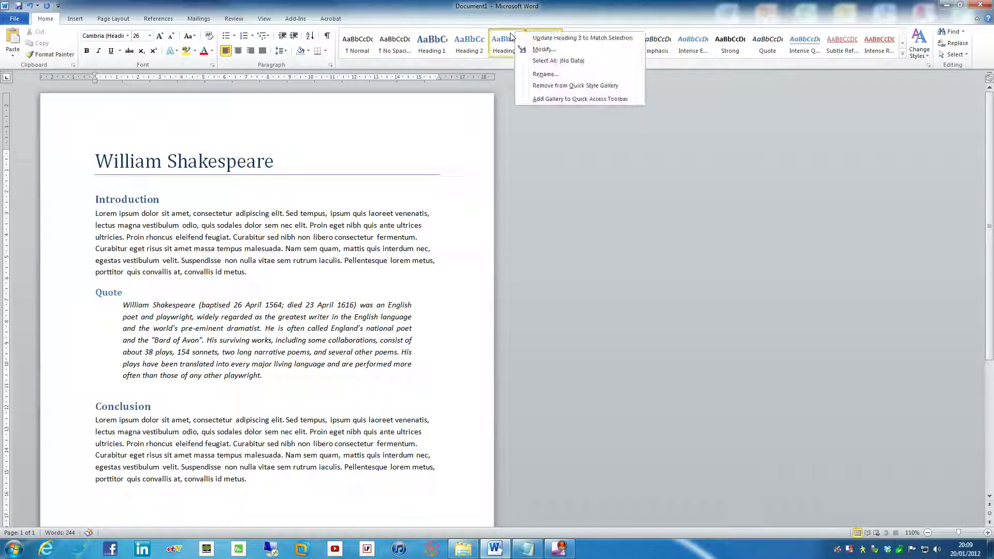
{"action": "left_click", "coordinate": [544, 49]}
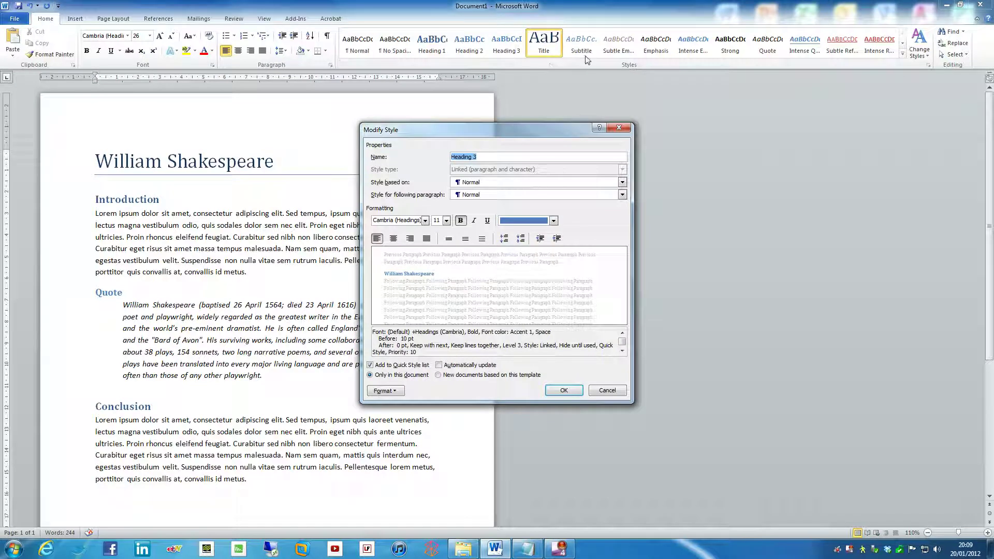
{"action": "left_click", "coordinate": [465, 223]}
{"action": "left_click", "coordinate": [474, 220]}
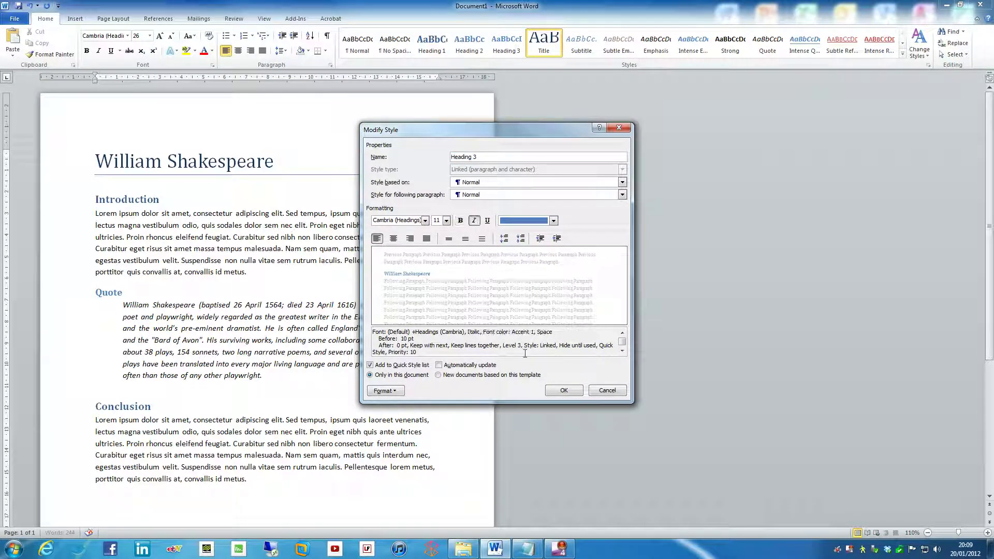
{"action": "left_click", "coordinate": [563, 391]}
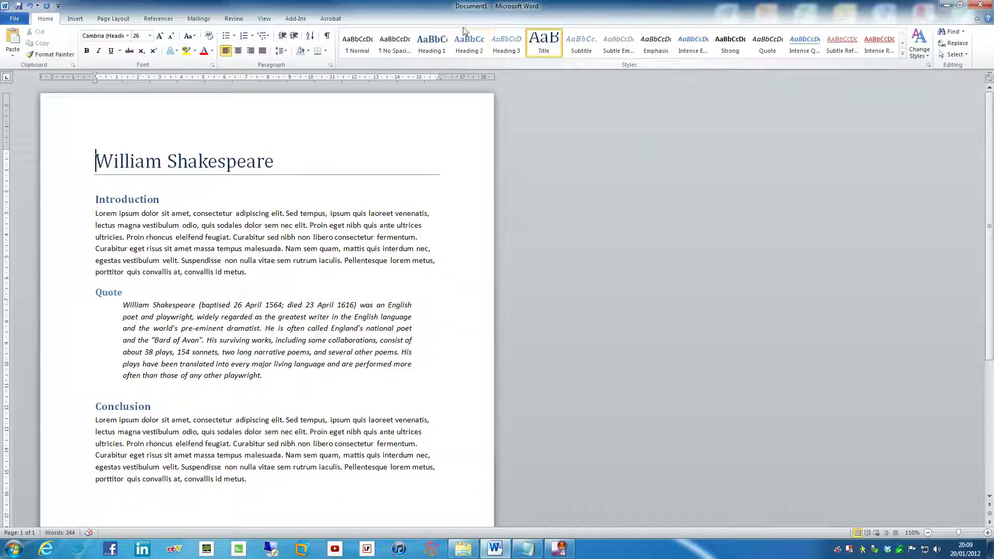
Modify the Heading 2 style to be italic instead of bold
{"action": "right_click", "coordinate": [476, 52]}
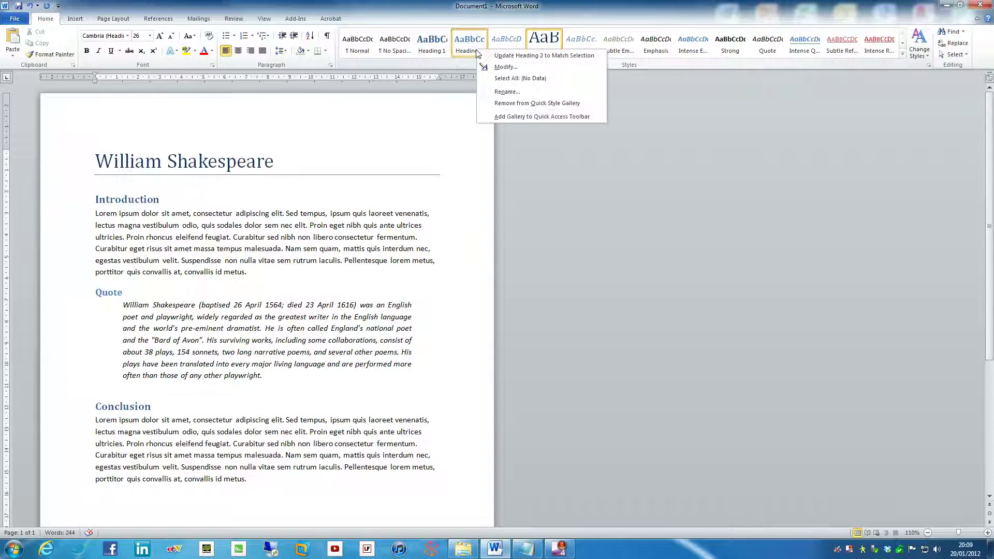
{"action": "left_click", "coordinate": [506, 67]}
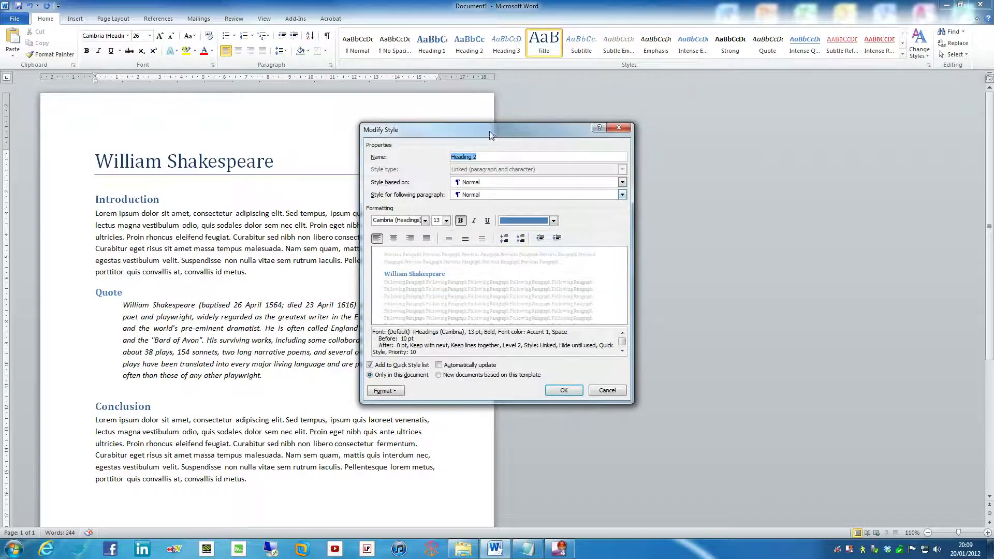
{"action": "left_click", "coordinate": [461, 220]}
{"action": "left_click", "coordinate": [474, 220]}
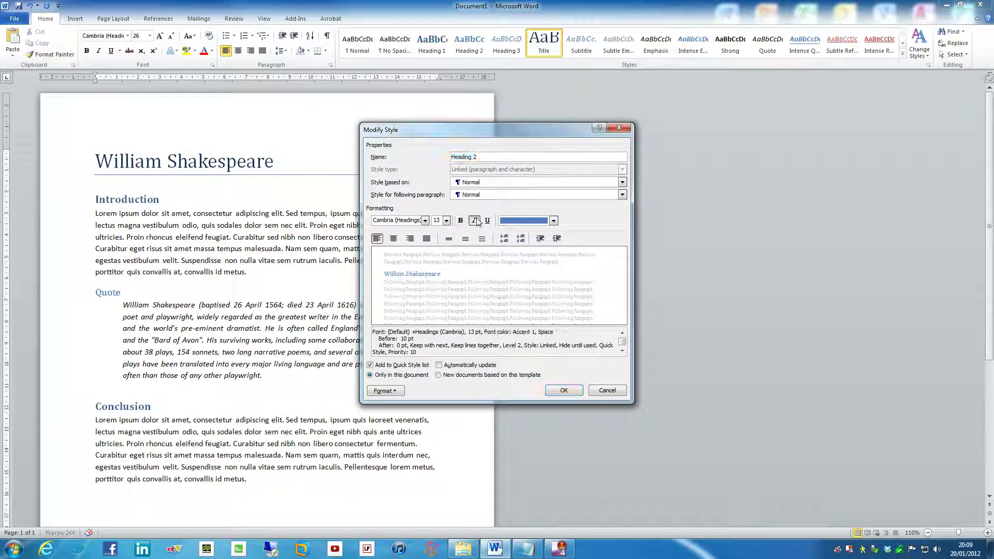
{"action": "left_click", "coordinate": [564, 390]}
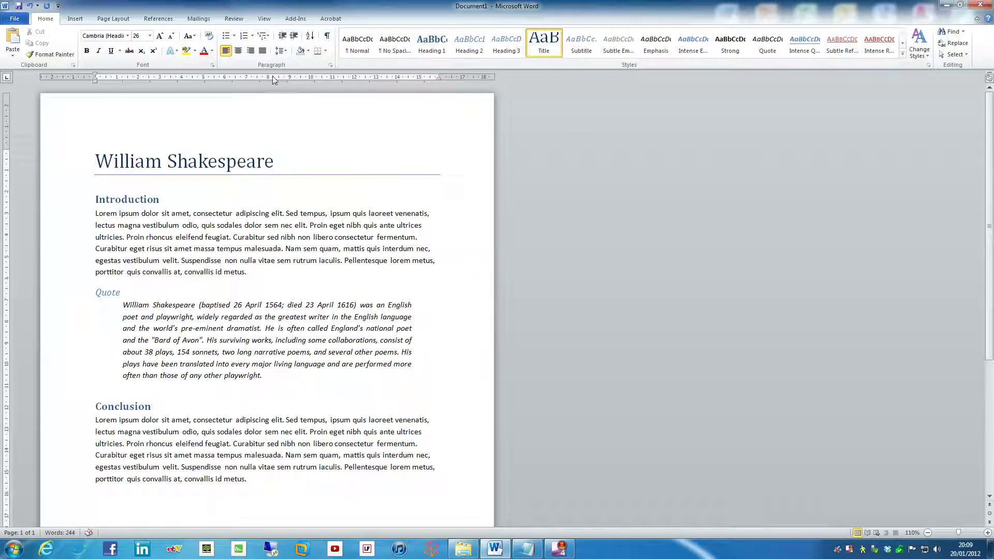
{"action": "right_click", "coordinate": [354, 42]}
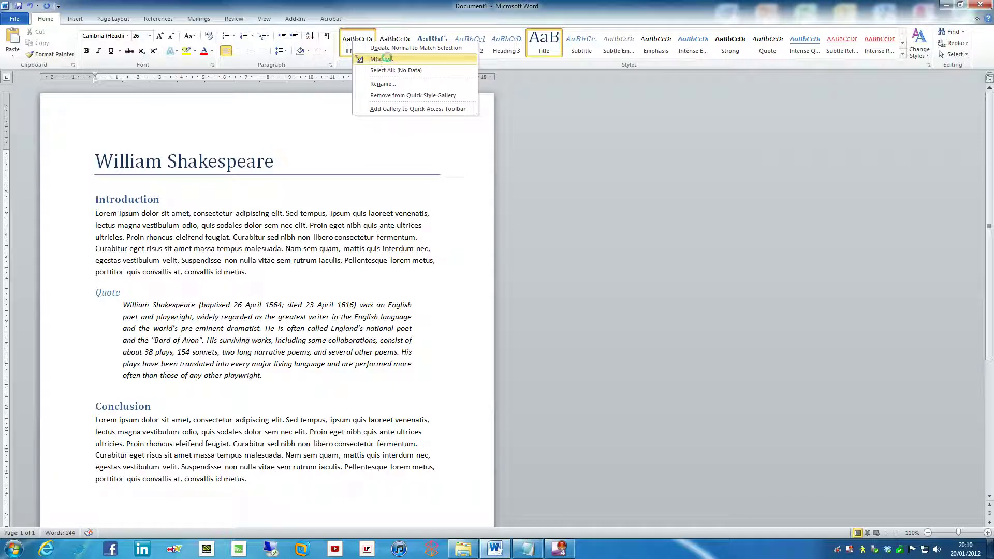
{"action": "left_click", "coordinate": [381, 59]}
{"action": "left_click", "coordinate": [446, 220]}
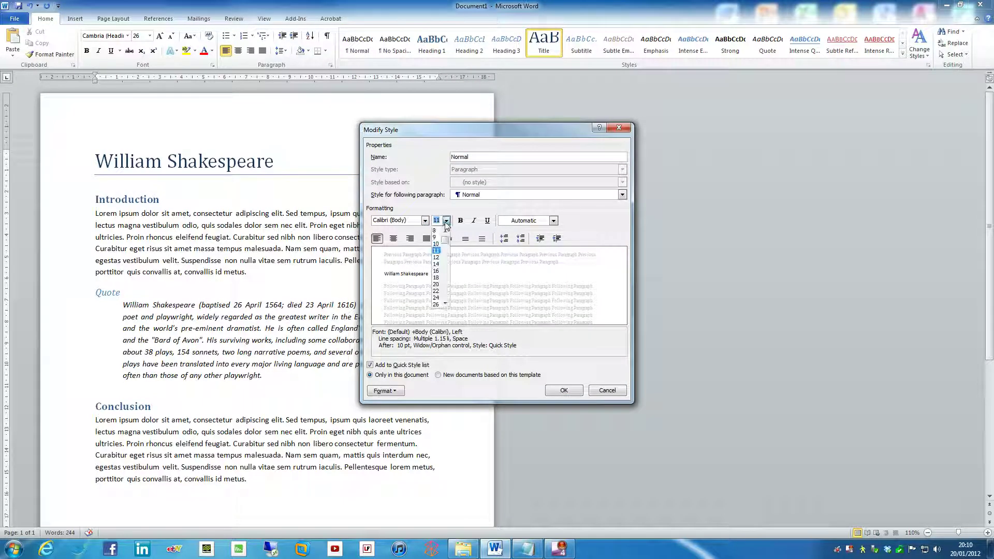
{"action": "left_click", "coordinate": [438, 258]}
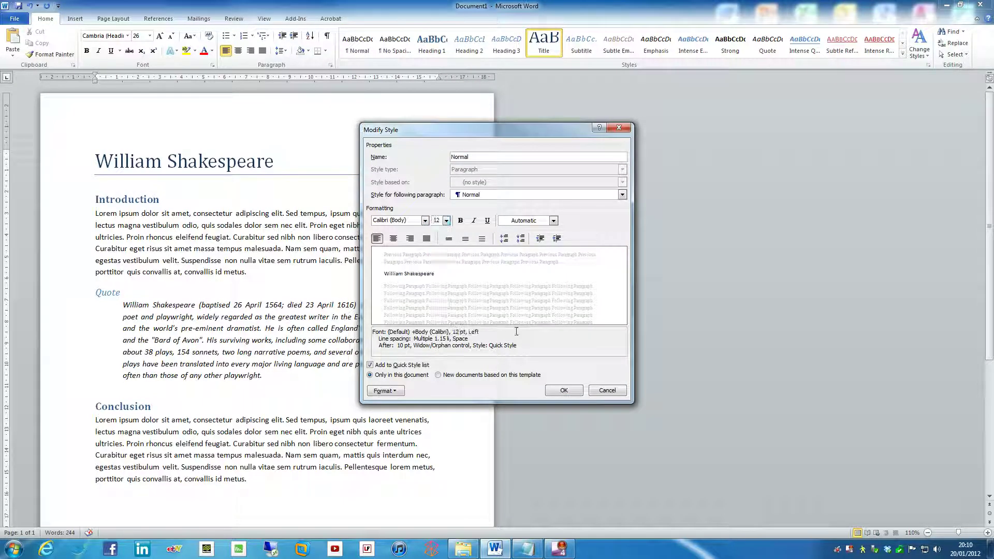
{"action": "left_click", "coordinate": [566, 391]}
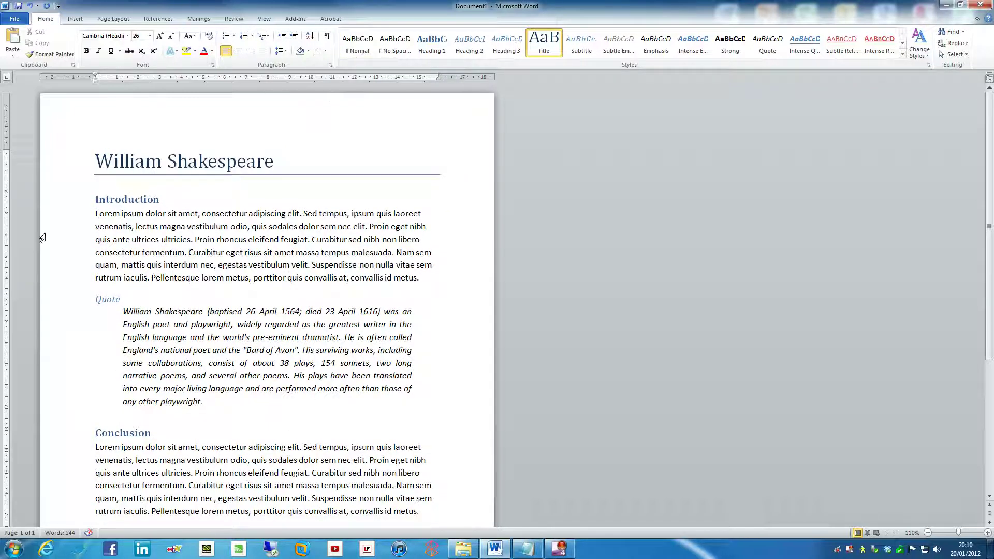
{"action": "left_click", "coordinate": [82, 227]}
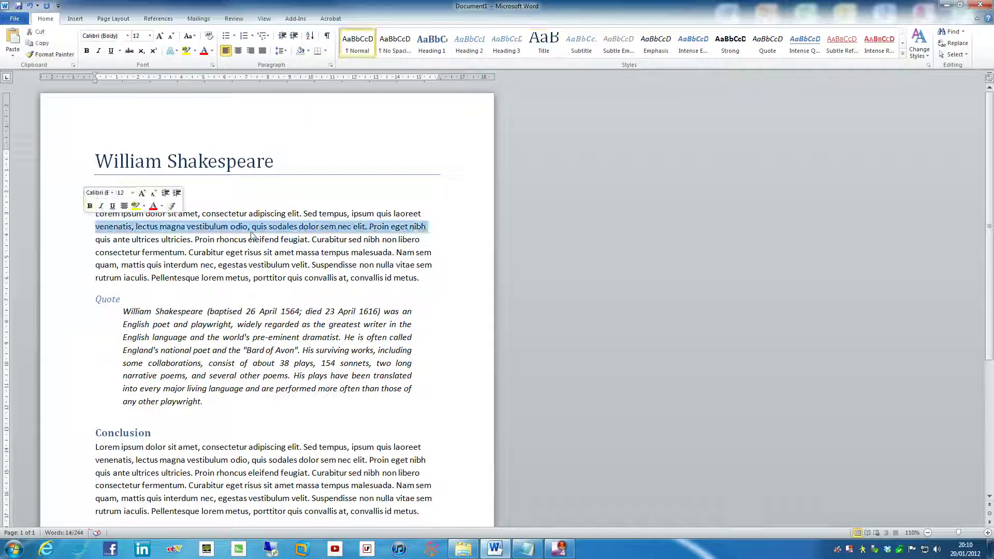
{"action": "left_click", "coordinate": [103, 222]}
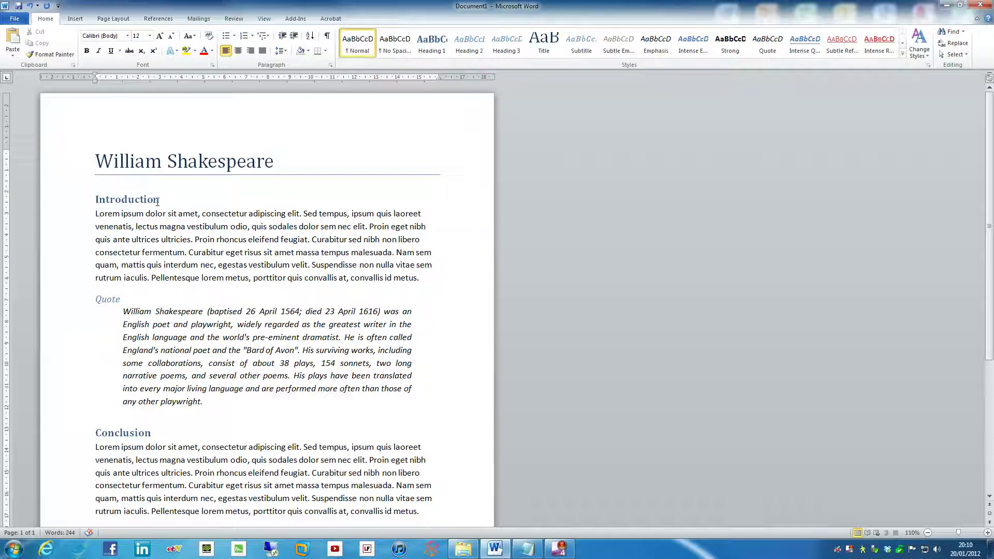
Apply the Austin theme to the document
{"action": "left_click", "coordinate": [113, 18]}
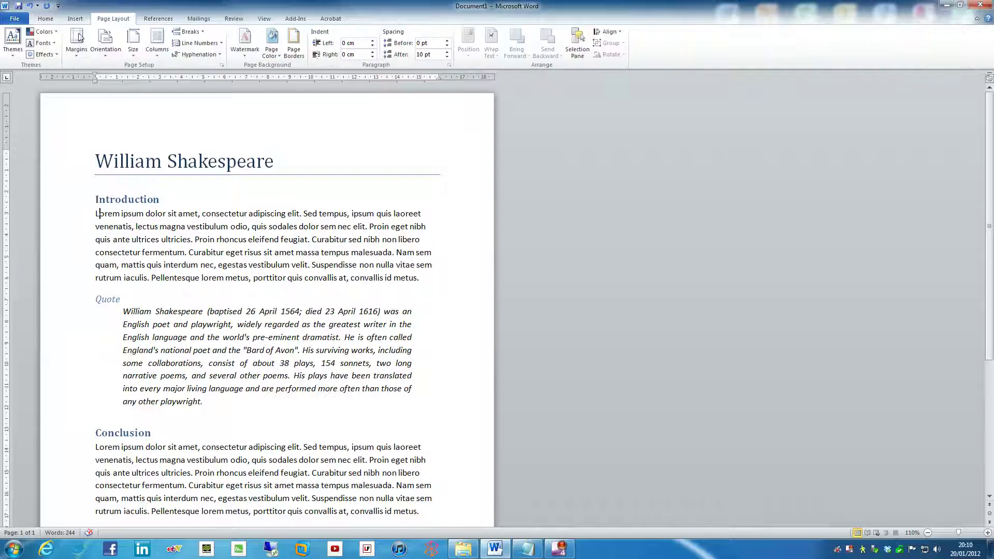
{"action": "left_click", "coordinate": [11, 56]}
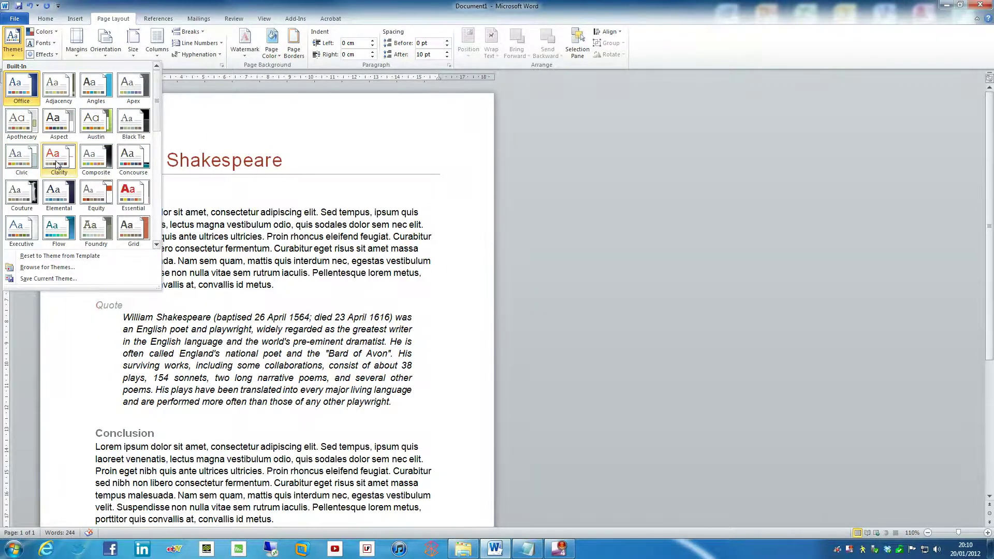
{"action": "left_click", "coordinate": [110, 127]}
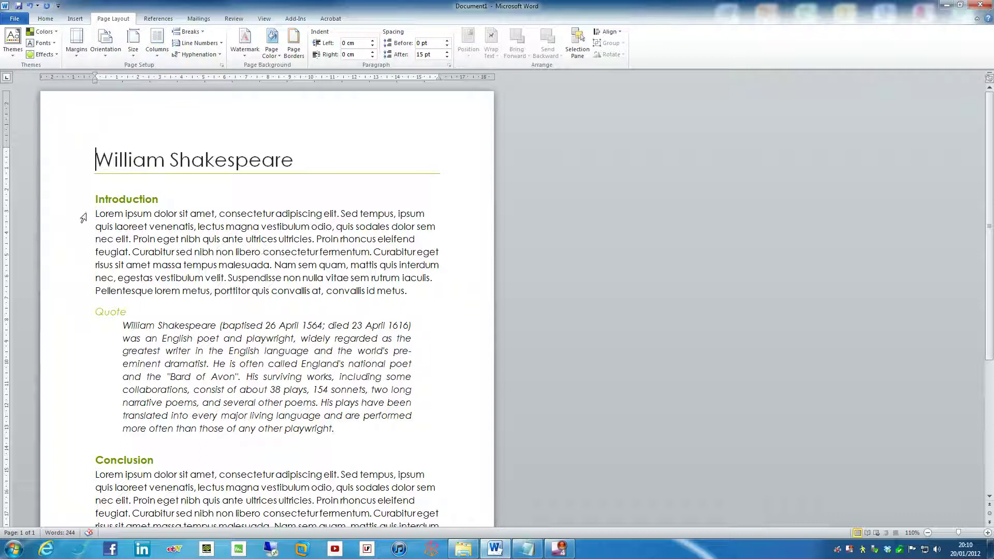
Compare the Office Classic and Office Classic 2 theme fonts, keeping Office Classic 2 (Arial)
{"action": "left_click", "coordinate": [43, 43]}
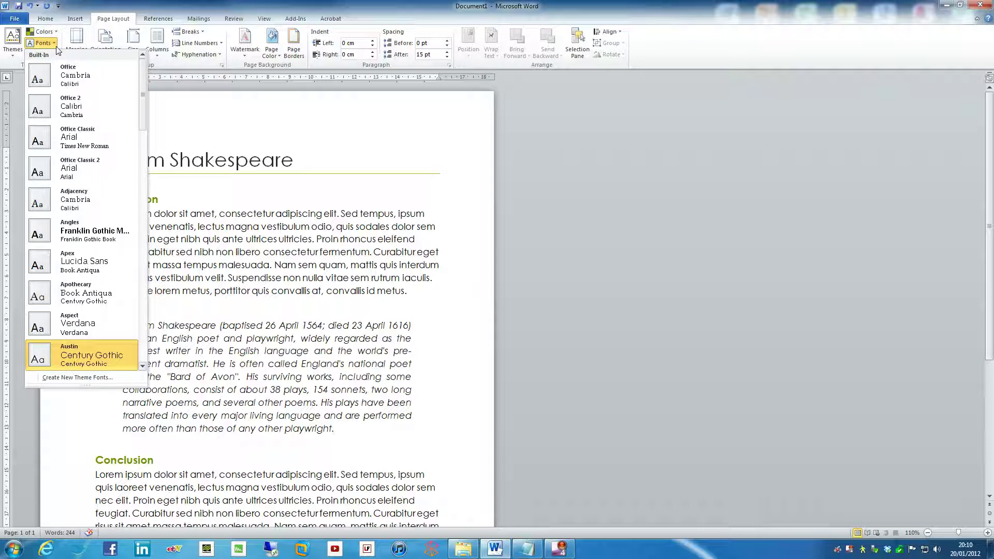
{"action": "left_click", "coordinate": [66, 173]}
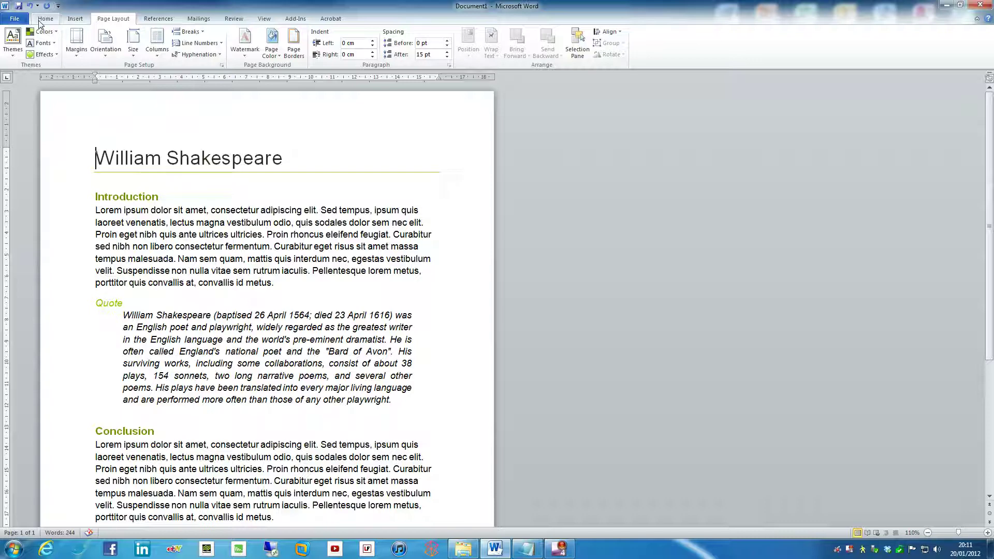
{"action": "left_click", "coordinate": [41, 43]}
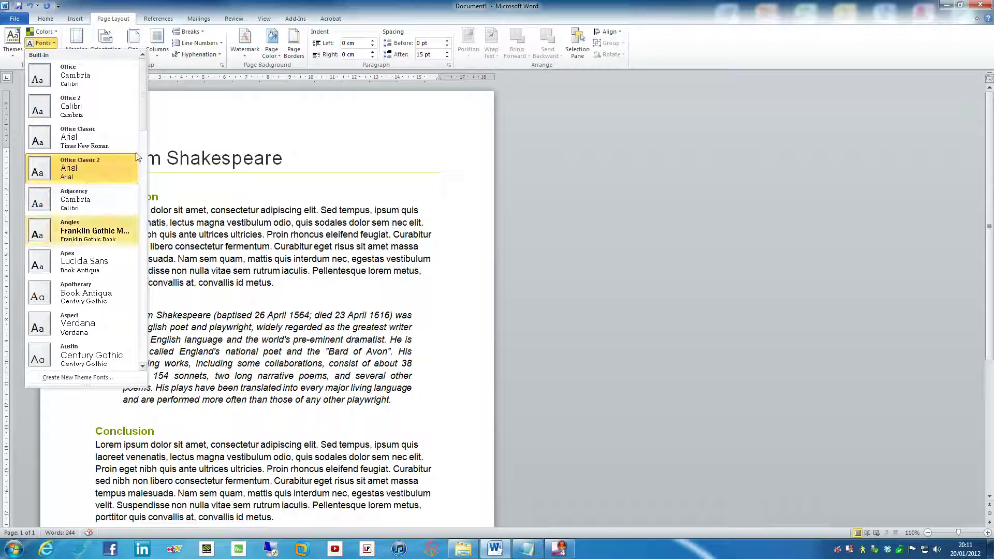
{"action": "left_click", "coordinate": [91, 149]}
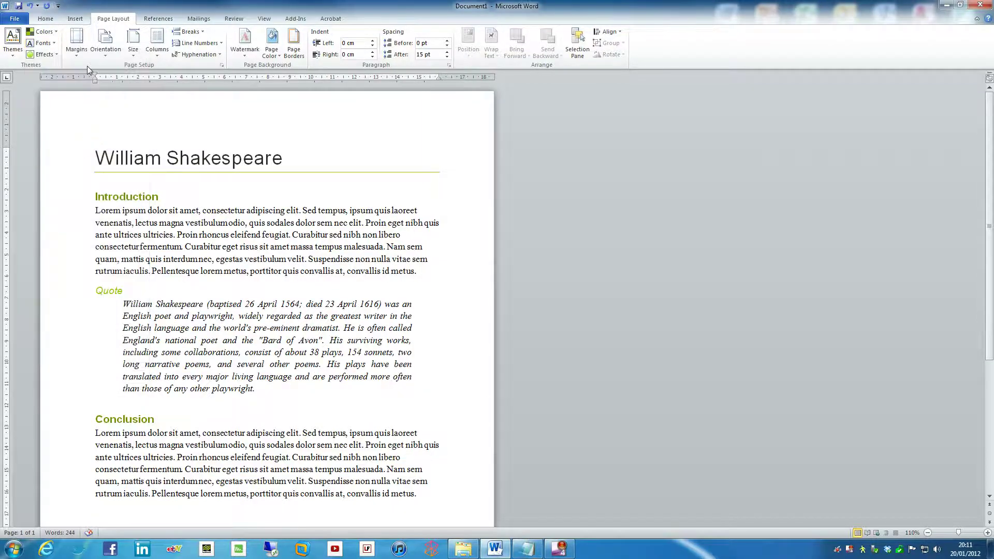
{"action": "left_click", "coordinate": [44, 43]}
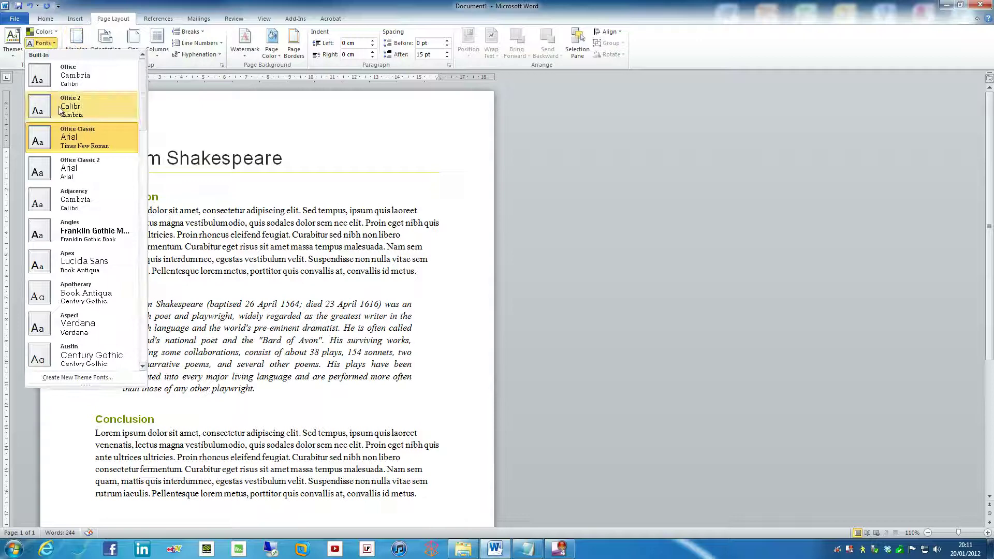
{"action": "left_click", "coordinate": [74, 171]}
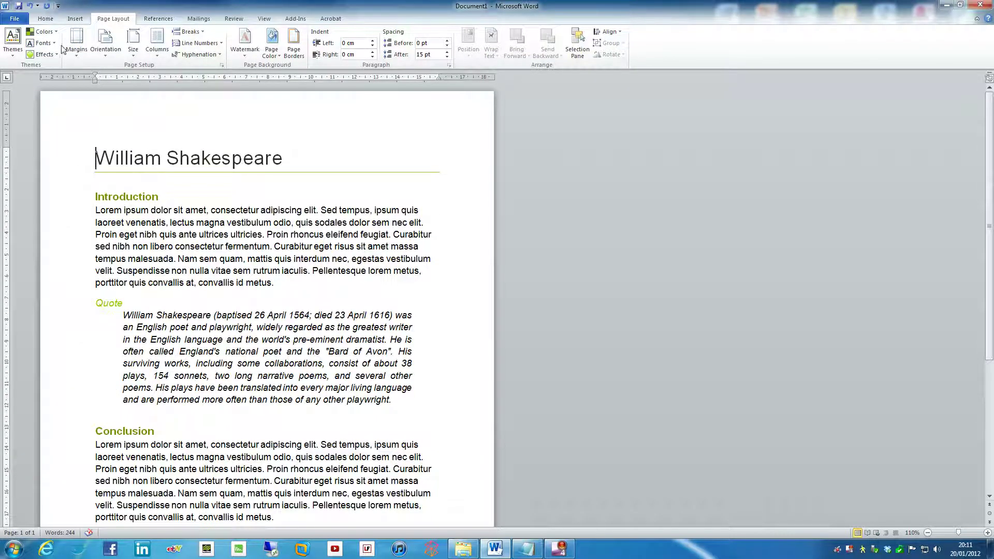
{"action": "left_click", "coordinate": [46, 19]}
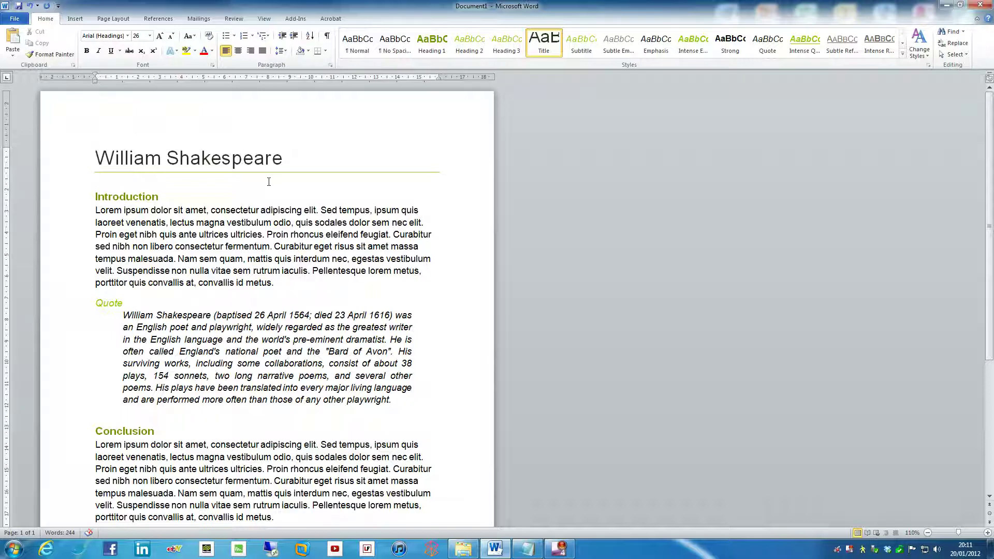
Type 'References' and 'Bibliography' on new lines after the Conclusion paragraph
{"action": "scroll", "coordinate": [263, 181], "scroll_direction": "down", "scroll_amount": 3}
{"action": "left_click", "coordinate": [345, 456]}
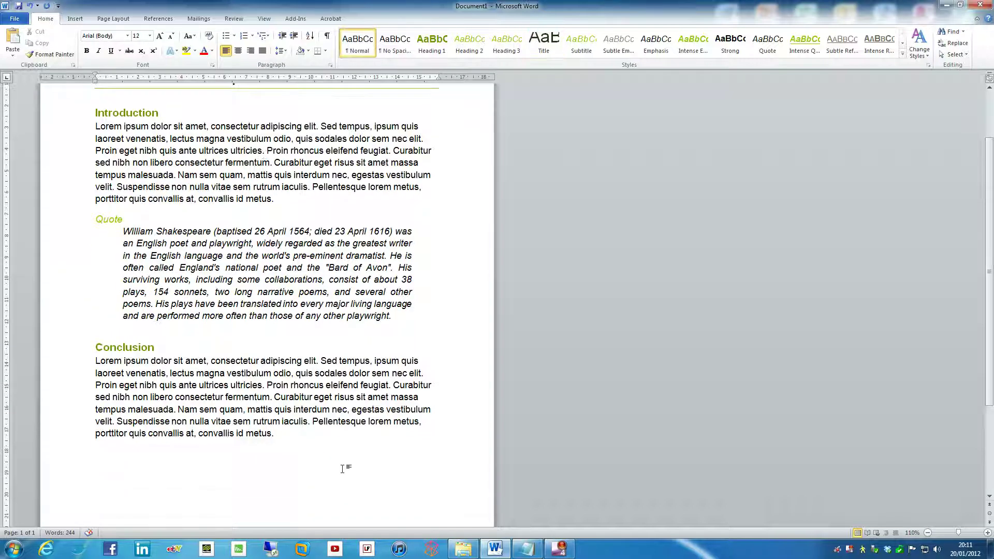
{"action": "key", "text": "Return"}
{"action": "type", "text": "References "}
{"action": "type", "text": "Bib"}
{"action": "type", "text": "l"}
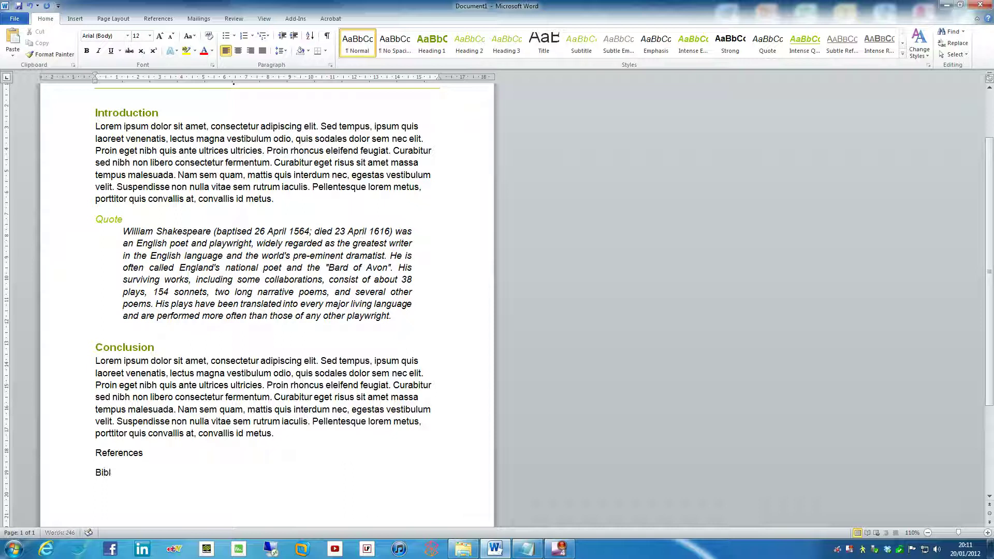
{"action": "type", "text": "iography"}
Apply Heading 1 to the References and Bibliography lines
{"action": "left_click", "coordinate": [78, 446]}
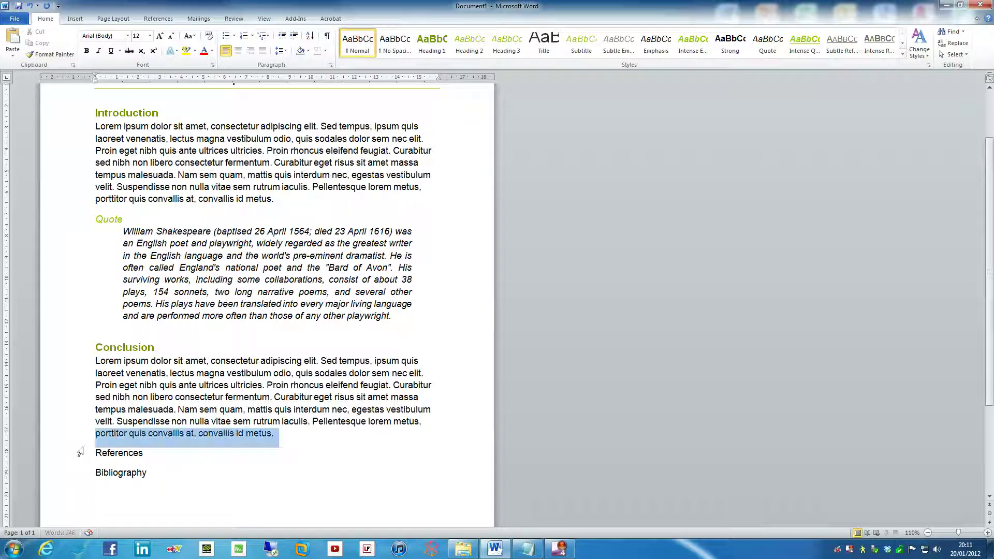
{"action": "left_click", "coordinate": [186, 434]}
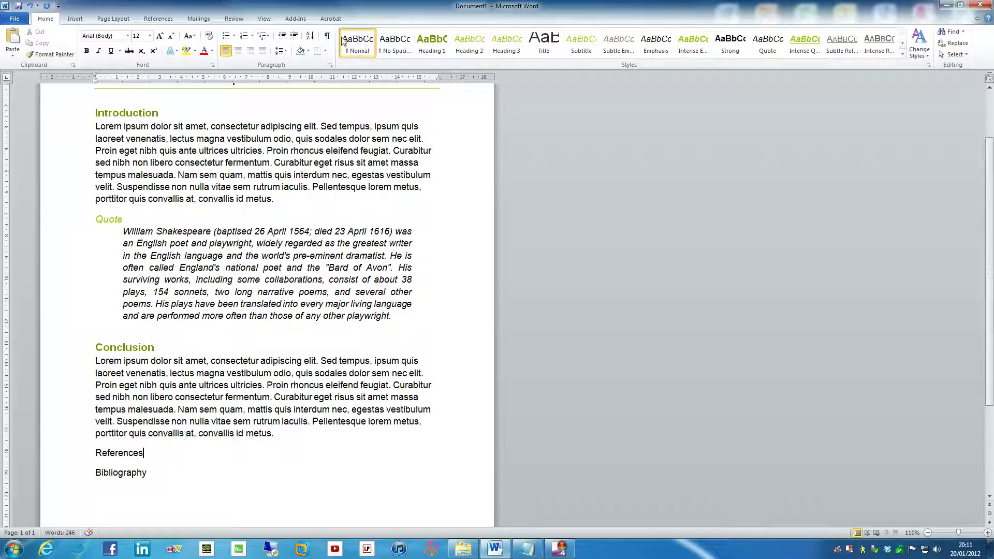
{"action": "left_click", "coordinate": [432, 42]}
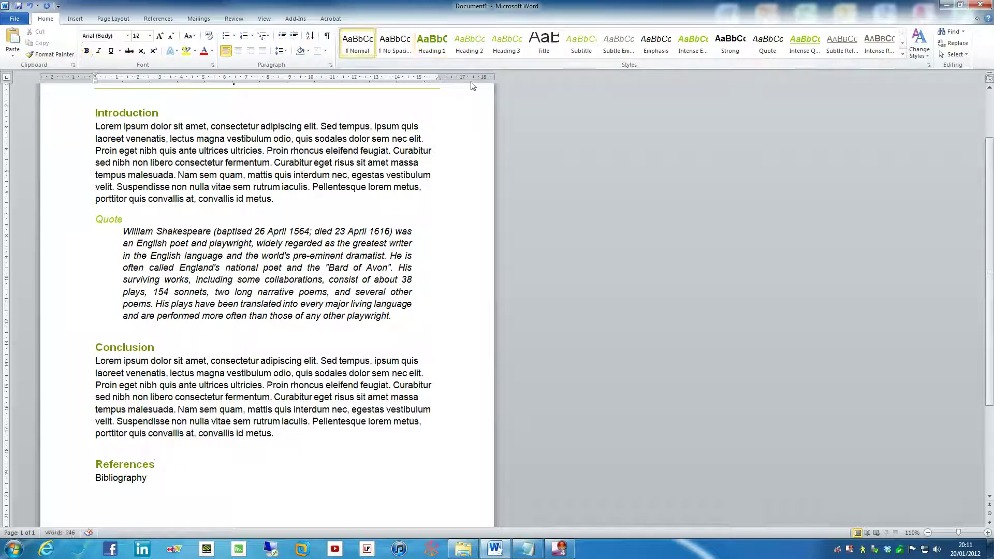
{"action": "left_click", "coordinate": [432, 41]}
Push the Conclusion section onto a new page
{"action": "scroll", "coordinate": [207, 418], "scroll_direction": "up", "scroll_amount": 3}
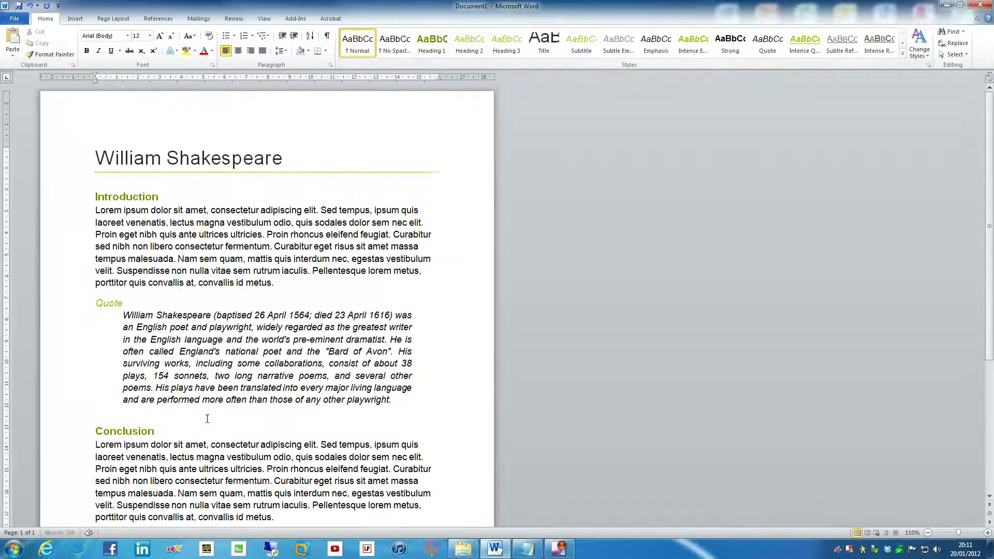
{"action": "scroll", "coordinate": [155, 301], "scroll_direction": "down", "scroll_amount": 2}
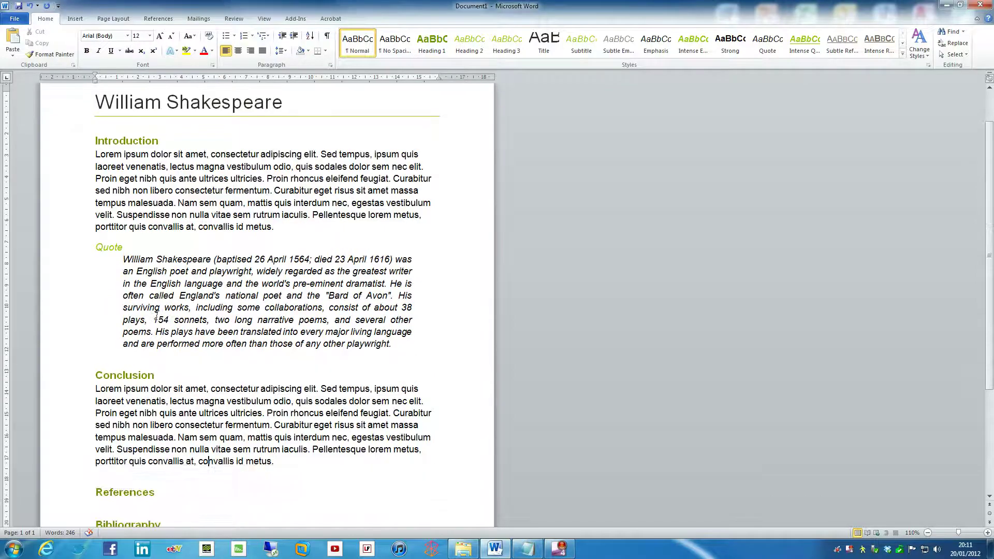
{"action": "key", "text": "Up"}
{"action": "key", "text": "Up"}
{"action": "key", "text": "Up"}
{"action": "key", "text": "Up"}
{"action": "key", "text": "Up"}
{"action": "key", "text": "Up"}
{"action": "key", "text": "Up"}
{"action": "key", "text": "Up"}
{"action": "key", "text": "Down"}
{"action": "key", "text": "Return"}
{"action": "key", "text": "Return"}
{"action": "key", "text": "Return"}
{"action": "key", "text": "Return"}
{"action": "key", "text": "Return"}
{"action": "key", "text": "Return"}
{"action": "key", "text": "Return"}
{"action": "key", "text": "Return"}
{"action": "key", "text": "Return"}
{"action": "key", "text": "Return"}
{"action": "key", "text": "Return"}
{"action": "key", "text": "Return"}
{"action": "key", "text": "Return"}
{"action": "key", "text": "Return"}
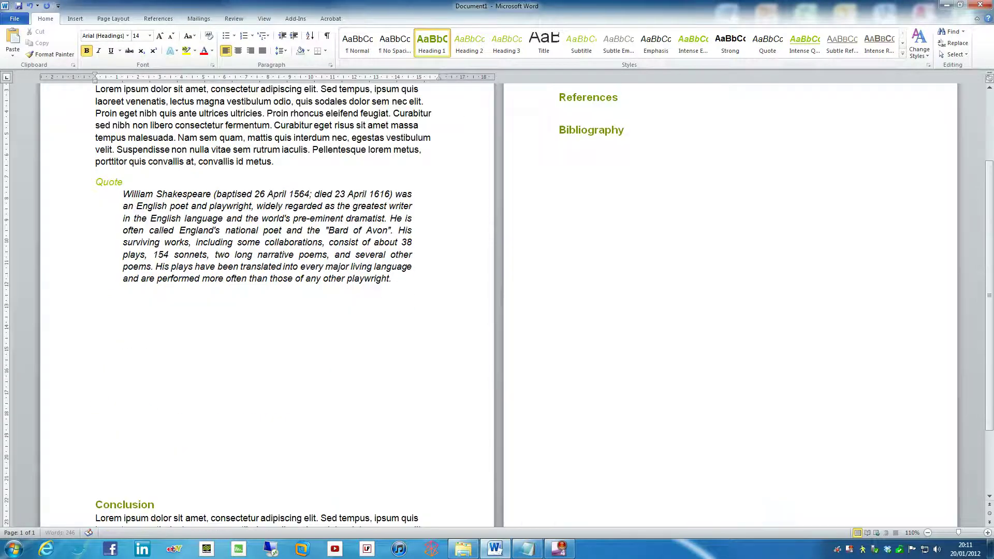
Move References onto a new page and Bibliography onto its own page
{"action": "scroll", "coordinate": [529, 424], "scroll_direction": "down", "scroll_amount": 4}
{"action": "scroll", "coordinate": [530, 424], "scroll_direction": "down", "scroll_amount": 2}
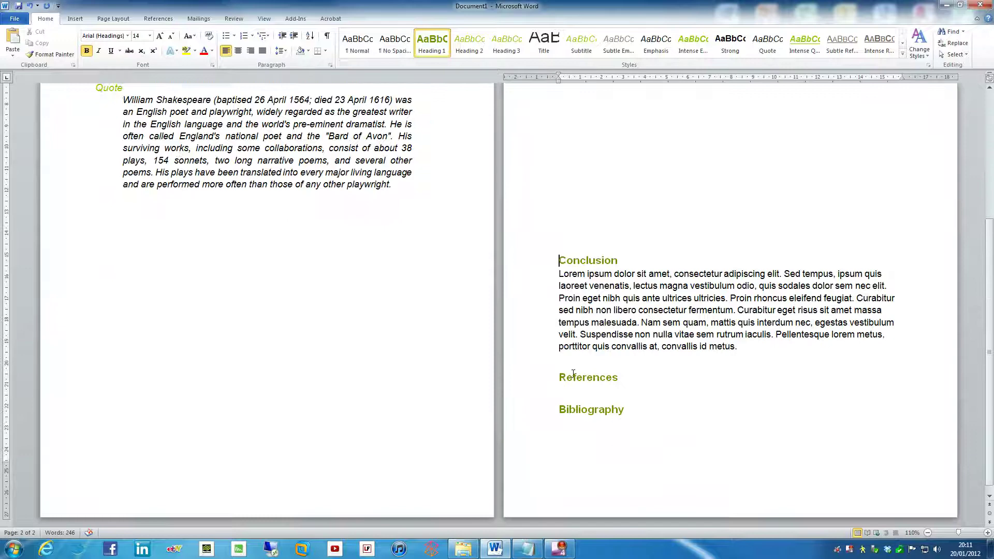
{"action": "key", "text": "Down"}
{"action": "key", "text": "Down"}
{"action": "key", "text": "Down"}
{"action": "key", "text": "Down"}
{"action": "key", "text": "Down"}
{"action": "key", "text": "Down"}
{"action": "key", "text": "Down"}
{"action": "key", "text": "Down"}
{"action": "key", "text": "Down"}
{"action": "key", "text": "Return"}
{"action": "key", "text": "Return"}
{"action": "key", "text": "Return"}
{"action": "key", "text": "Return"}
{"action": "key", "text": "Return"}
{"action": "key", "text": "Return"}
{"action": "scroll", "coordinate": [397, 382], "scroll_direction": "down", "scroll_amount": 7}
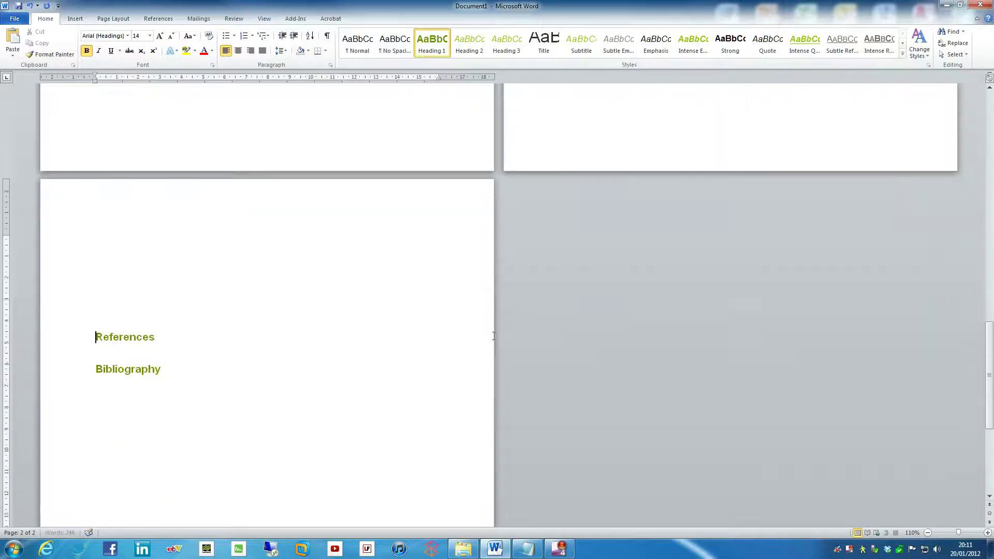
{"action": "left_click", "coordinate": [91, 342]}
{"action": "key", "text": "Return"}
{"action": "key", "text": "Return"}
{"action": "key", "text": "Return"}
{"action": "key", "text": "Return"}
{"action": "key", "text": "Return"}
{"action": "key", "text": "Return"}
{"action": "key", "text": "Return"}
{"action": "key", "text": "Return"}
{"action": "key", "text": "Return"}
{"action": "key", "text": "Return"}
{"action": "key", "text": "Return"}
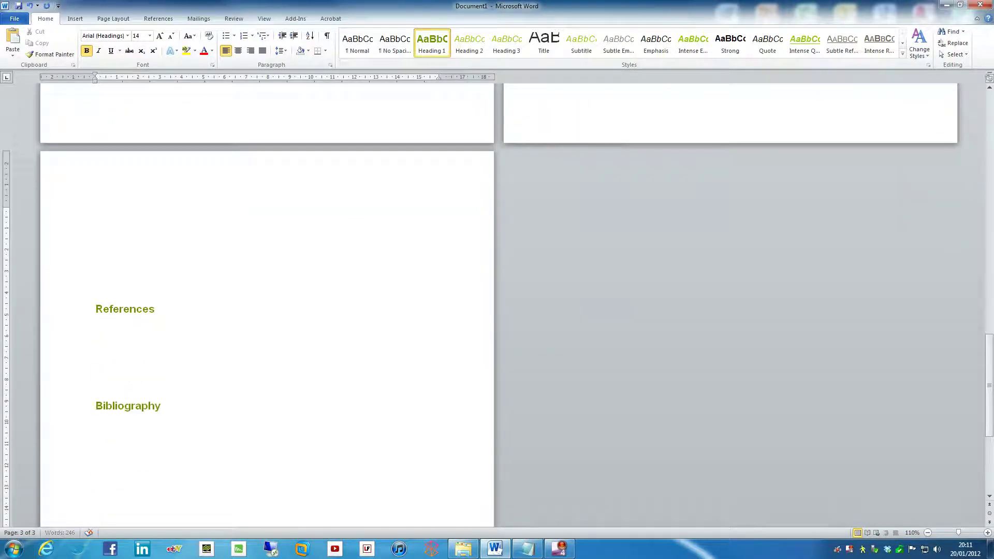
{"action": "key", "text": "Return"}
{"action": "key", "text": "Return"}
{"action": "key", "text": "Return"}
{"action": "key", "text": "Return"}
{"action": "key", "text": "Return"}
{"action": "key", "text": "Return"}
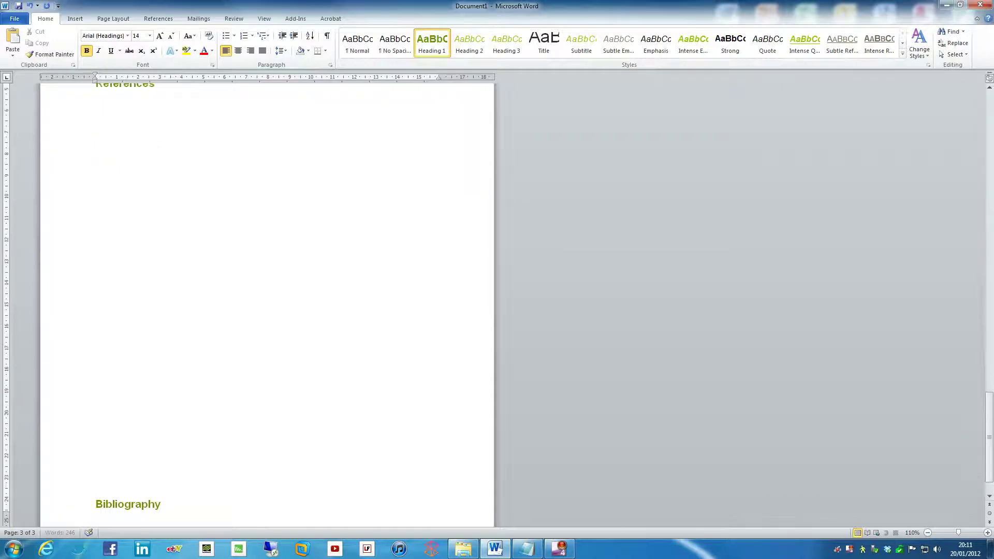
{"action": "scroll", "coordinate": [799, 343], "scroll_direction": "up", "scroll_amount": 12}
{"action": "scroll", "coordinate": [466, 306], "scroll_direction": "up", "scroll_amount": 10}
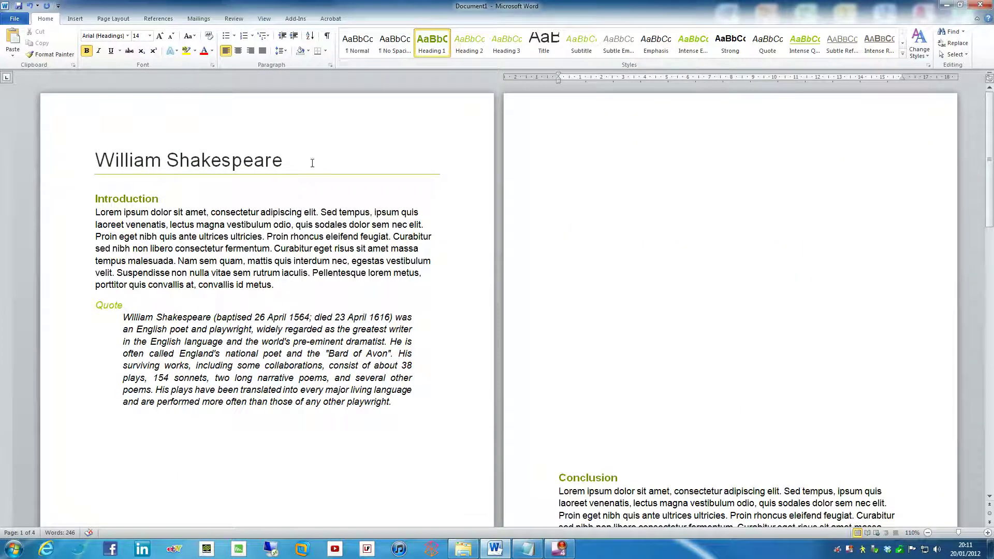
Insert an Automatic Table 1 table of contents on a new line below the title
{"action": "left_click", "coordinate": [15, 225]}
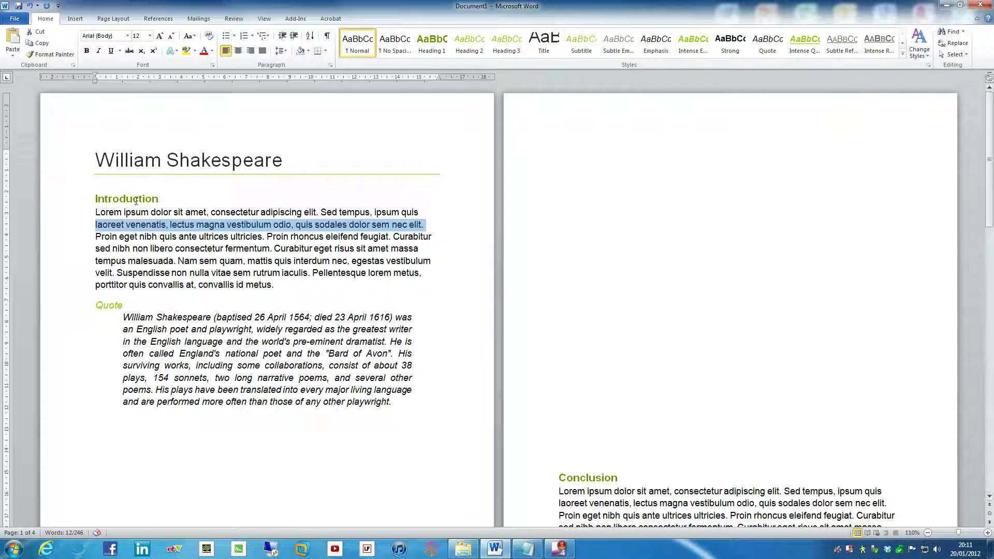
{"action": "left_click", "coordinate": [111, 200]}
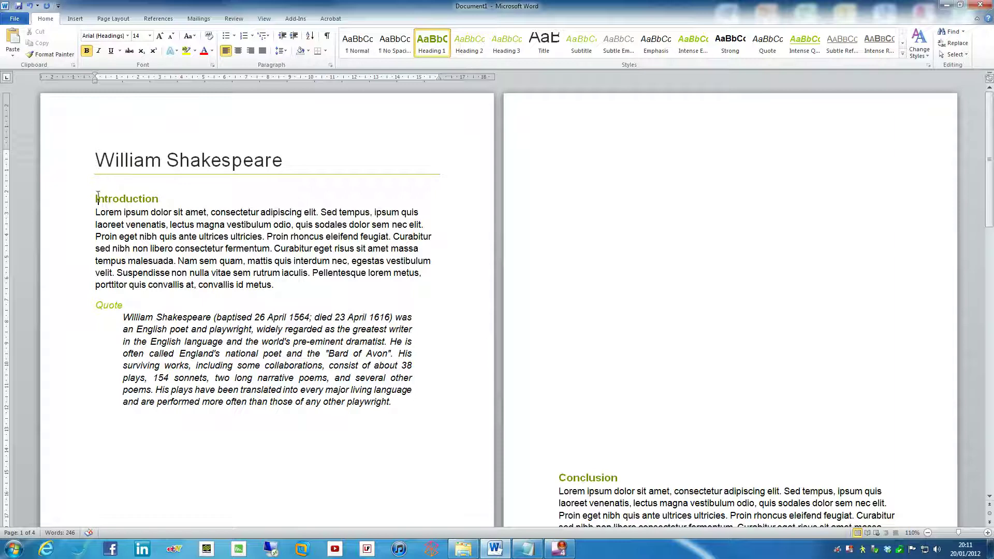
{"action": "left_click", "coordinate": [325, 154]}
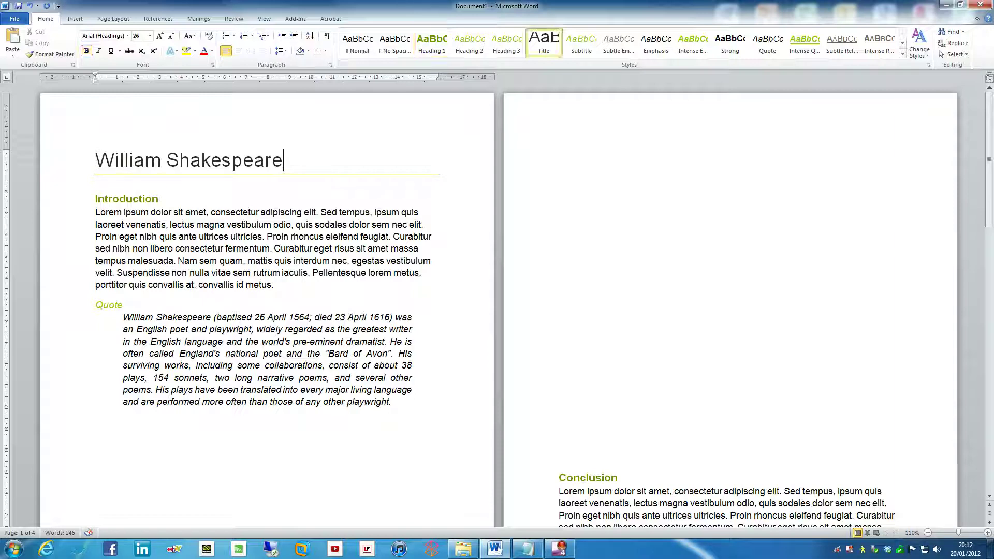
{"action": "key", "text": "Return"}
{"action": "left_click", "coordinate": [158, 19]}
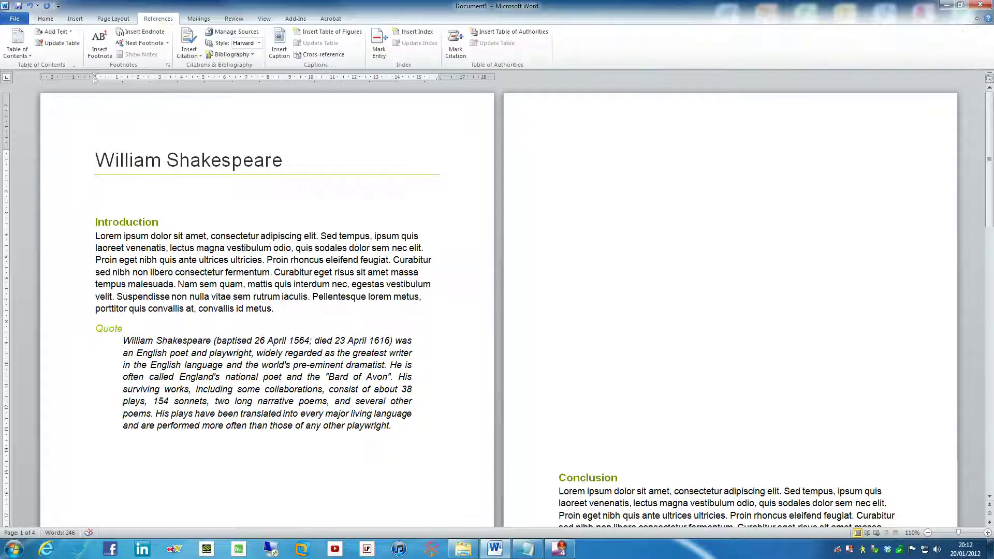
{"action": "left_click", "coordinate": [17, 45]}
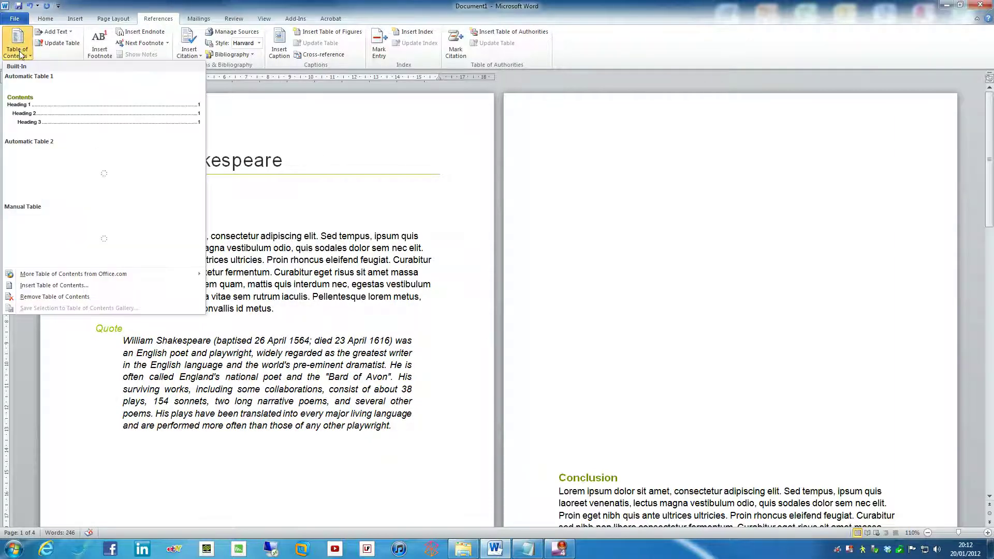
{"action": "left_click", "coordinate": [43, 102]}
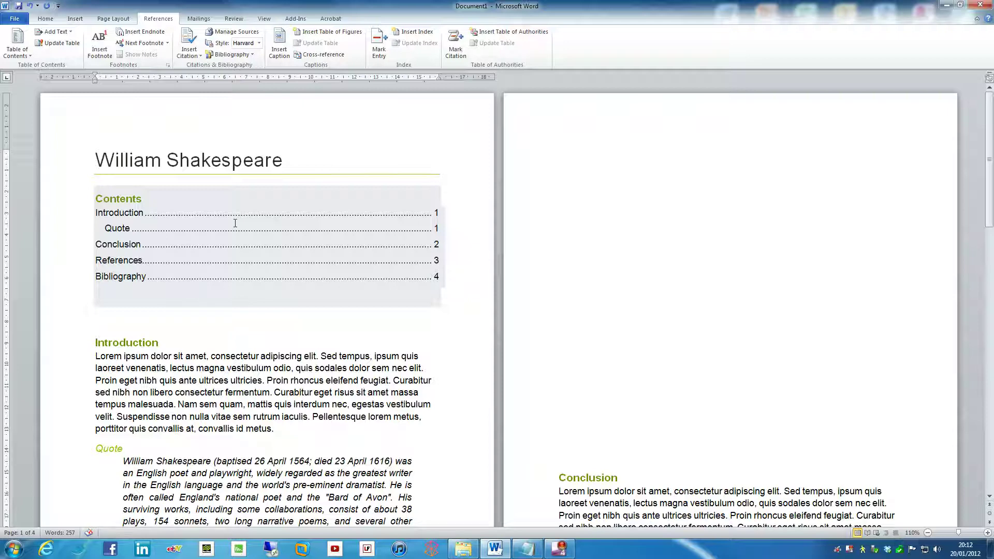
Check the contents list: Introduction and Quote page 1, Conclusion 2, References 3, Bibliography 4
{"action": "scroll", "coordinate": [207, 362], "scroll_direction": "down", "scroll_amount": 8}
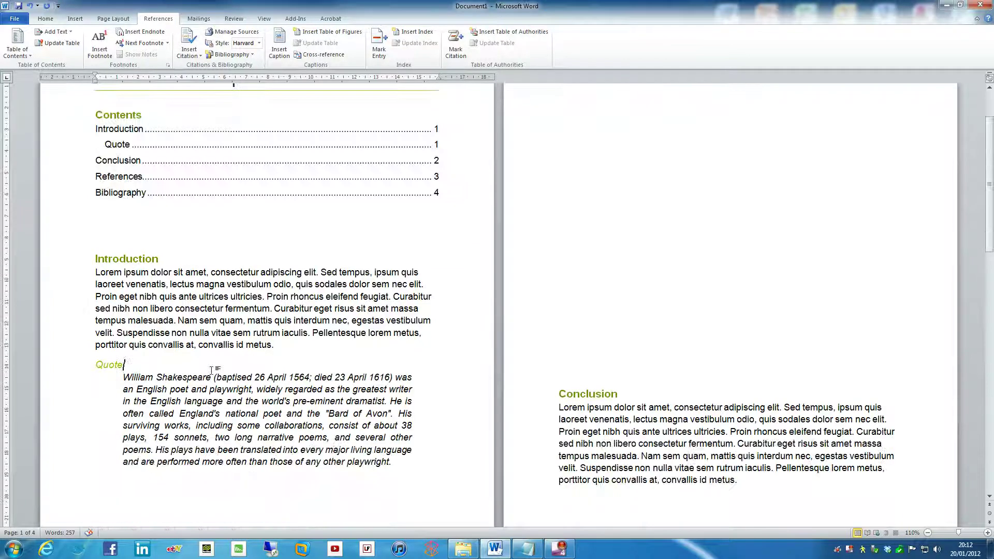
{"action": "scroll", "coordinate": [193, 339], "scroll_direction": "down", "scroll_amount": 6}
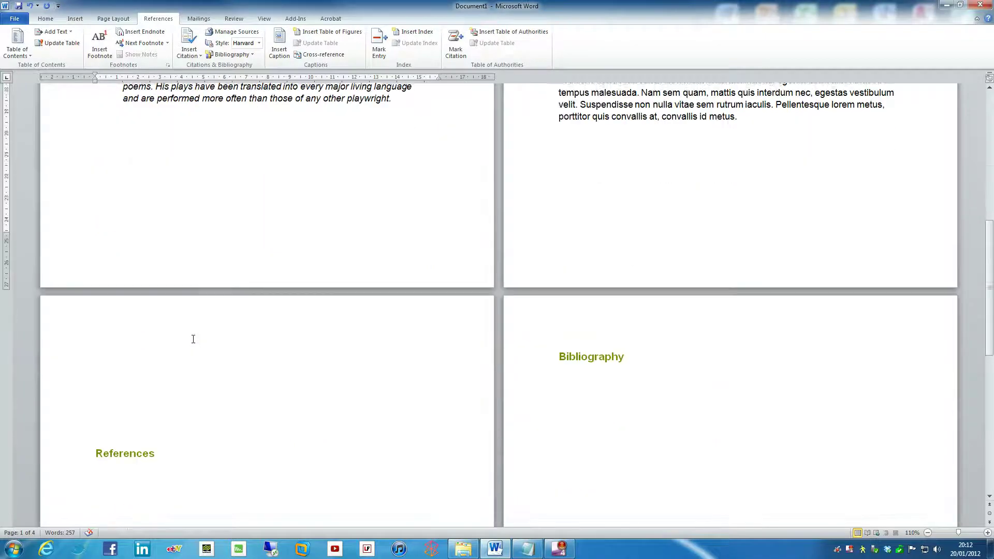
{"action": "scroll", "coordinate": [192, 340], "scroll_direction": "up", "scroll_amount": 9}
{"action": "scroll", "coordinate": [192, 341], "scroll_direction": "up", "scroll_amount": 5}
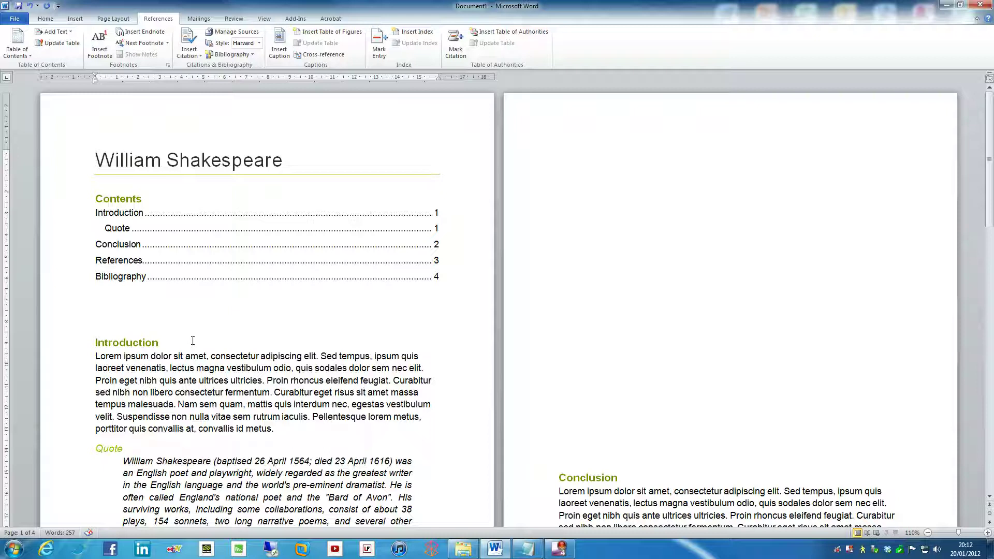
{"action": "left_click", "coordinate": [228, 307]}
{"action": "scroll", "coordinate": [229, 308], "scroll_direction": "down", "scroll_amount": 3}
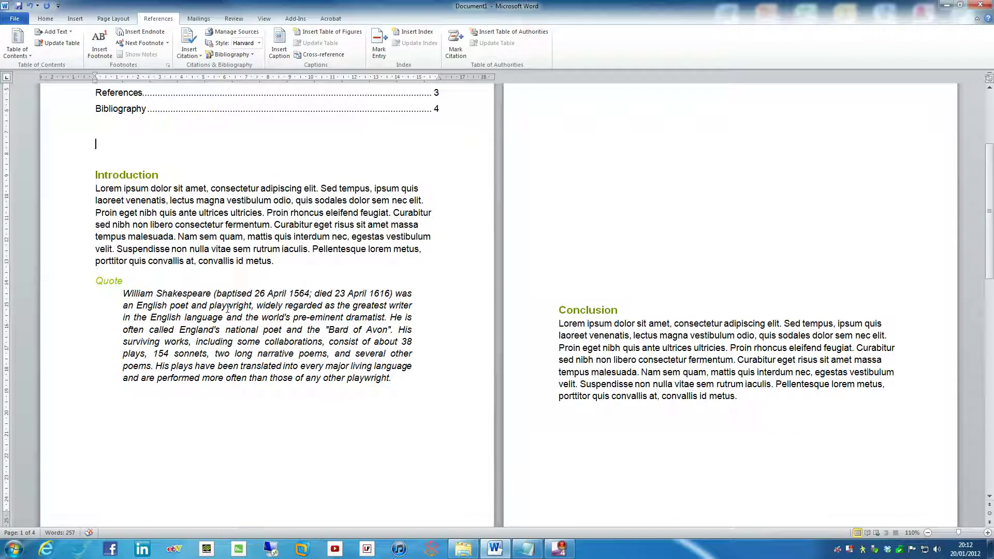
{"action": "scroll", "coordinate": [228, 307], "scroll_direction": "up", "scroll_amount": 3}
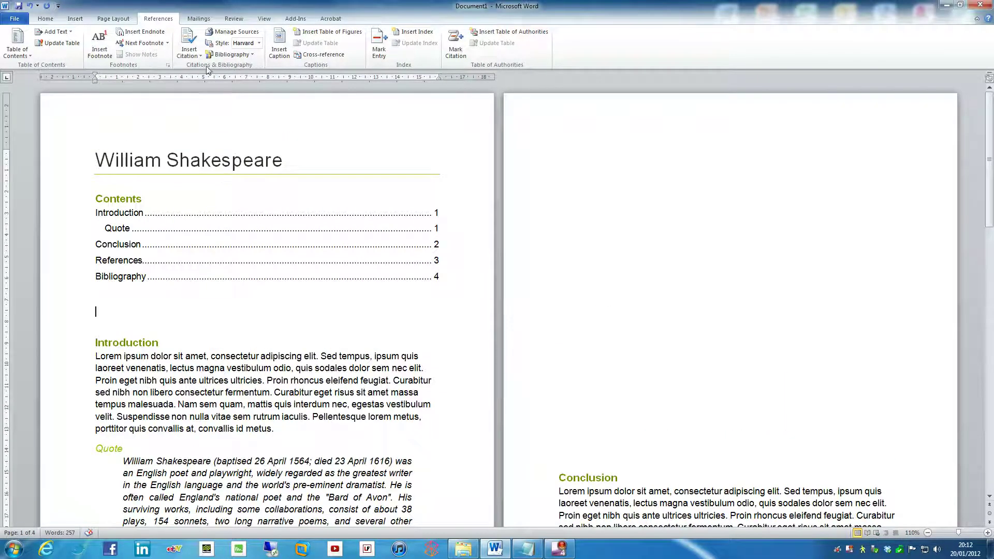
Insert Plain Number 3 page numbers at the bottom right and close the footer
{"action": "left_click", "coordinate": [110, 20]}
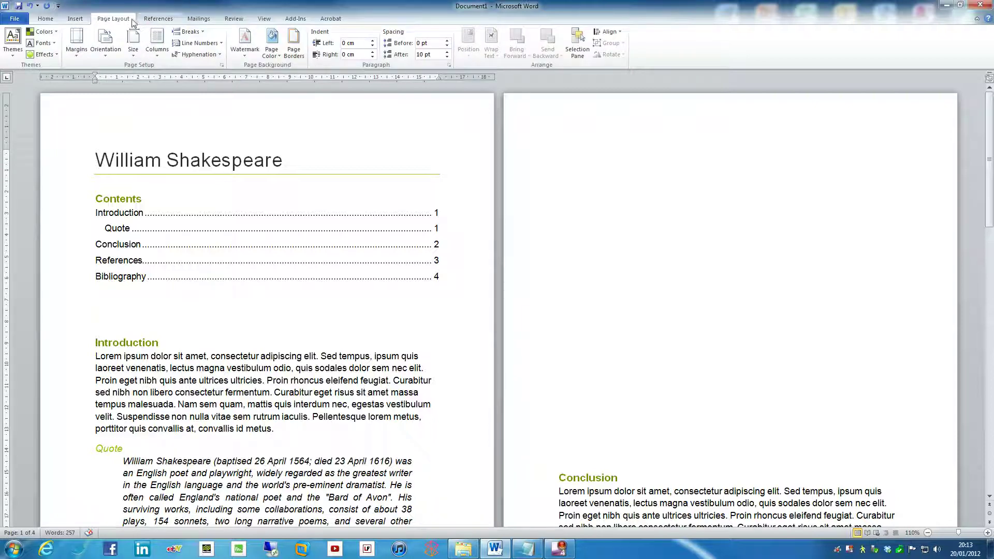
{"action": "left_click", "coordinate": [74, 19]}
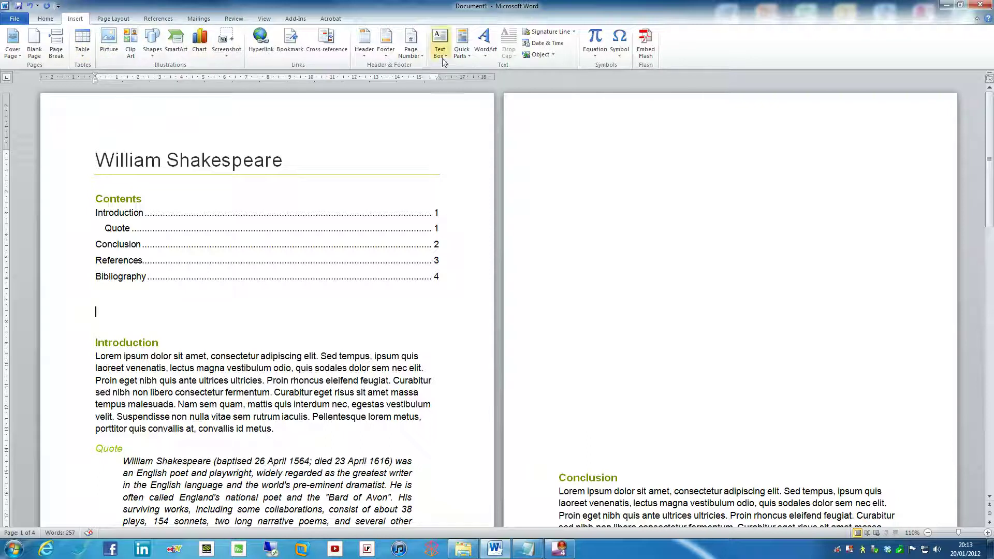
{"action": "left_click", "coordinate": [410, 58]}
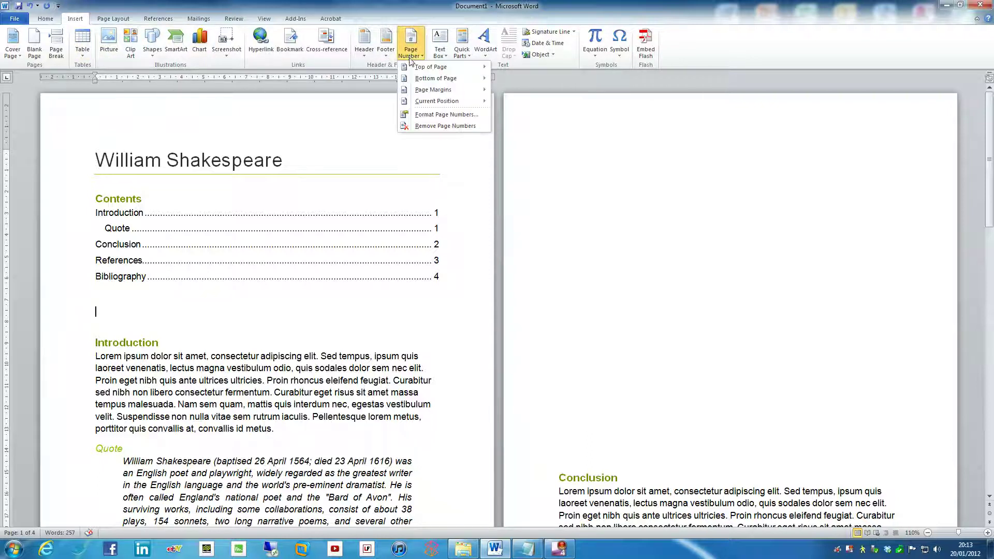
{"action": "mouse_move", "coordinate": [412, 80]}
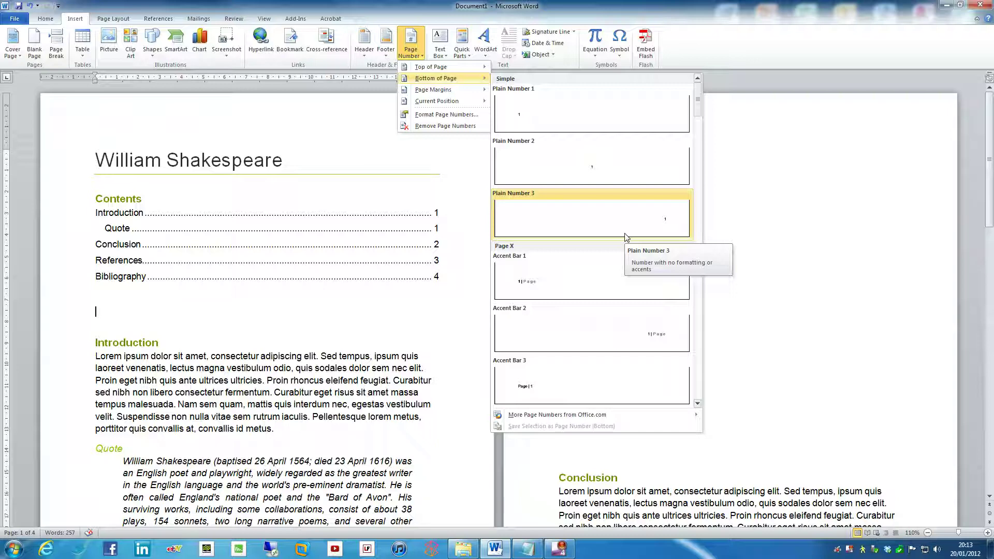
{"action": "left_click", "coordinate": [626, 237]}
{"action": "scroll", "coordinate": [559, 324], "scroll_direction": "down", "scroll_amount": 6}
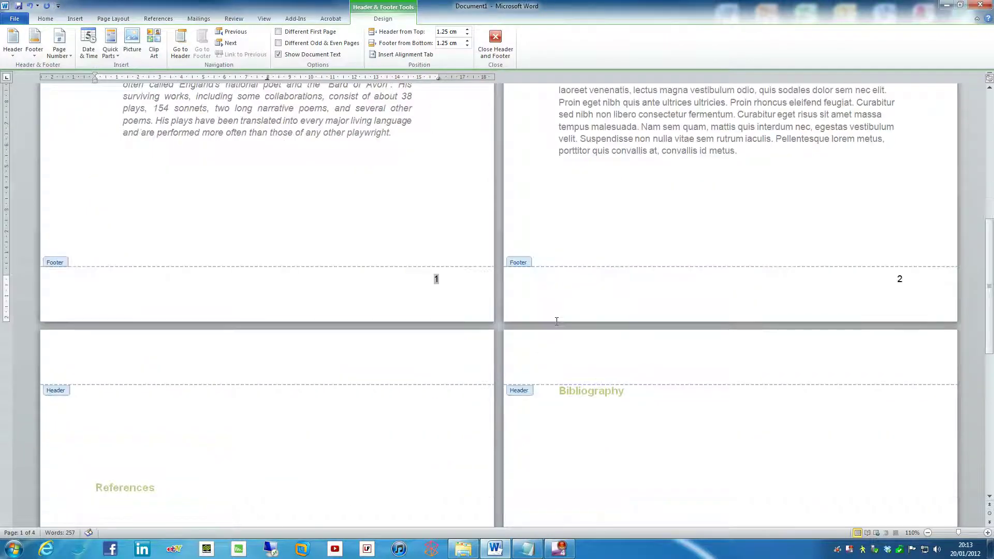
{"action": "scroll", "coordinate": [557, 321], "scroll_direction": "down", "scroll_amount": 10}
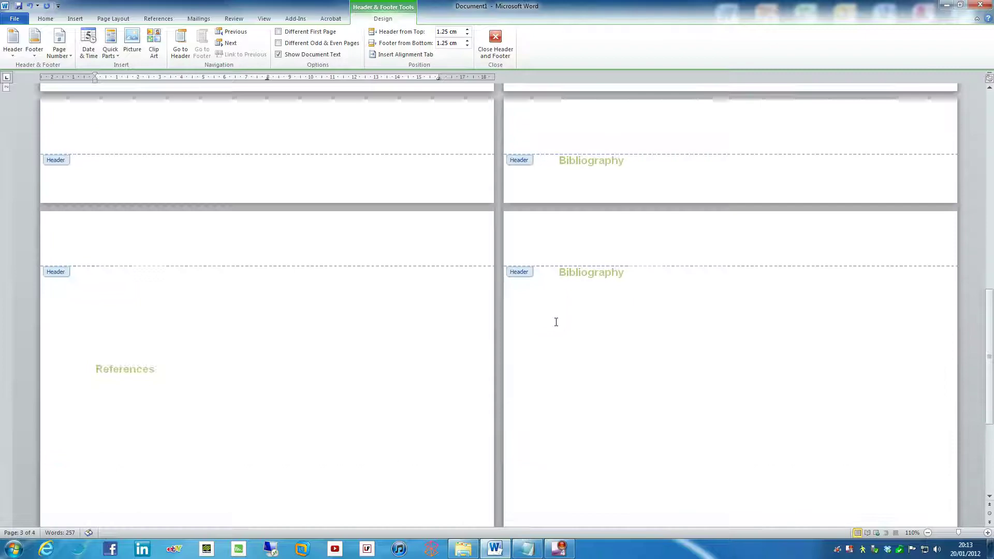
{"action": "scroll", "coordinate": [556, 322], "scroll_direction": "up", "scroll_amount": 15}
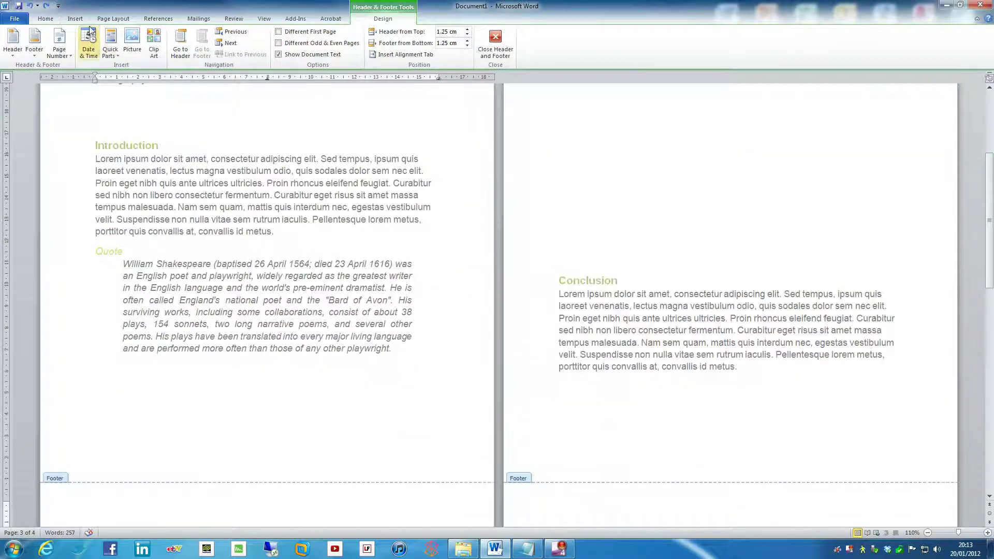
{"action": "double_click", "coordinate": [455, 246]}
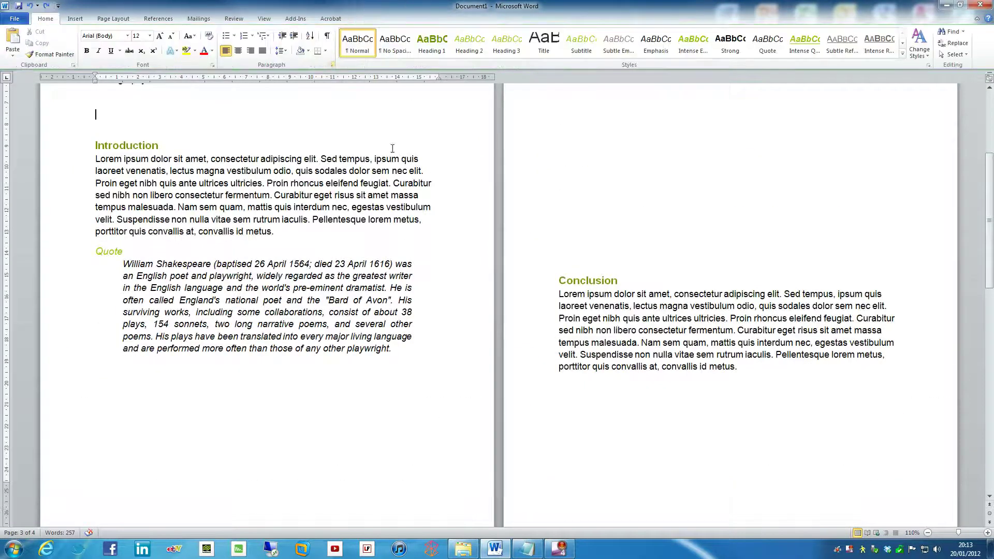
Replace the footer numbers with Bold Numbers 3 'Page X of Y' and exit the footer
{"action": "left_click", "coordinate": [73, 18]}
{"action": "left_click", "coordinate": [410, 45]}
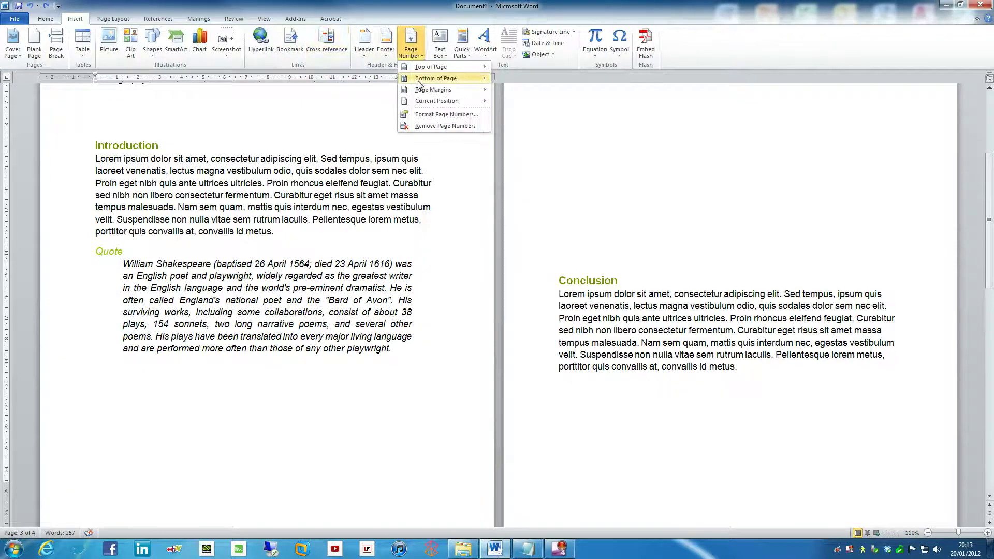
{"action": "scroll", "coordinate": [533, 290], "scroll_direction": "down", "scroll_amount": 5}
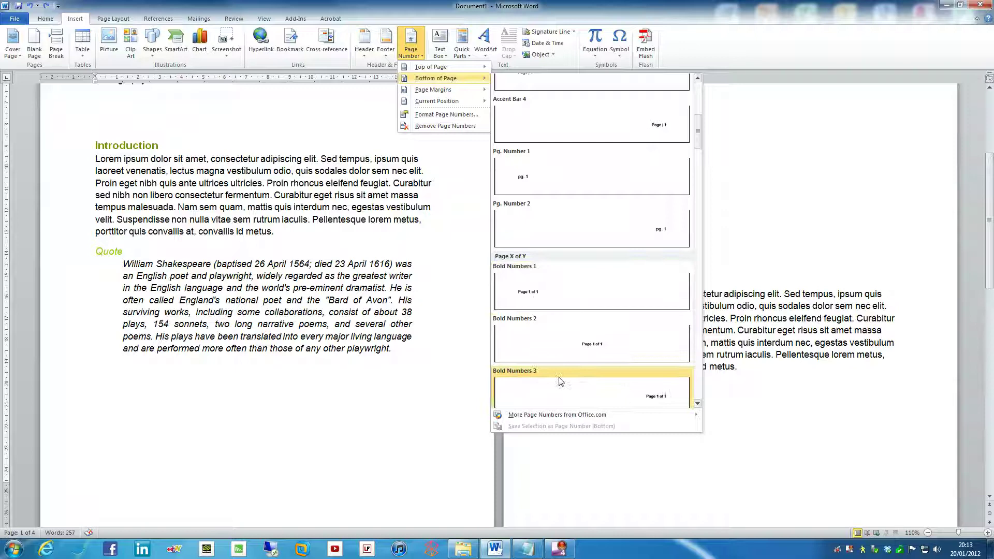
{"action": "scroll", "coordinate": [559, 381], "scroll_direction": "down", "scroll_amount": 3}
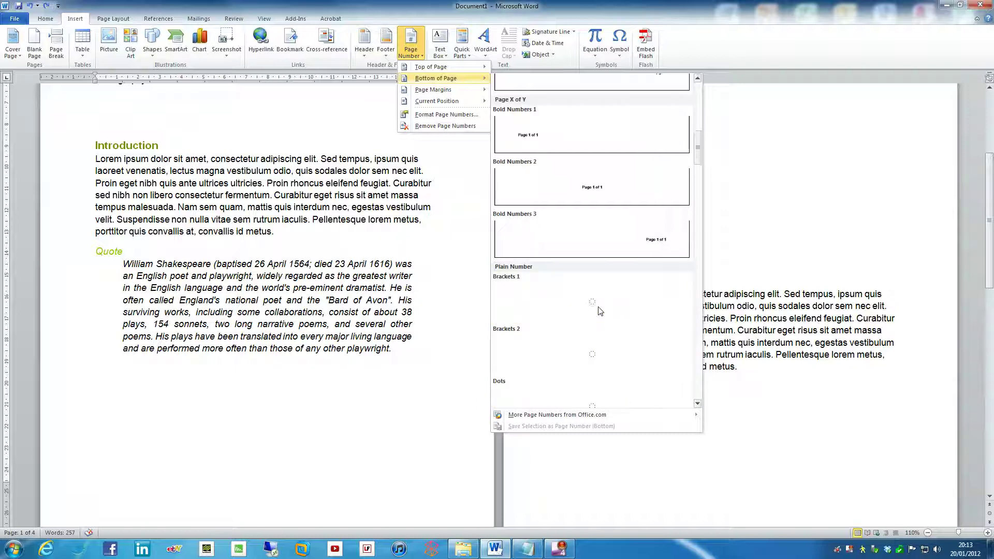
{"action": "left_click", "coordinate": [543, 242]}
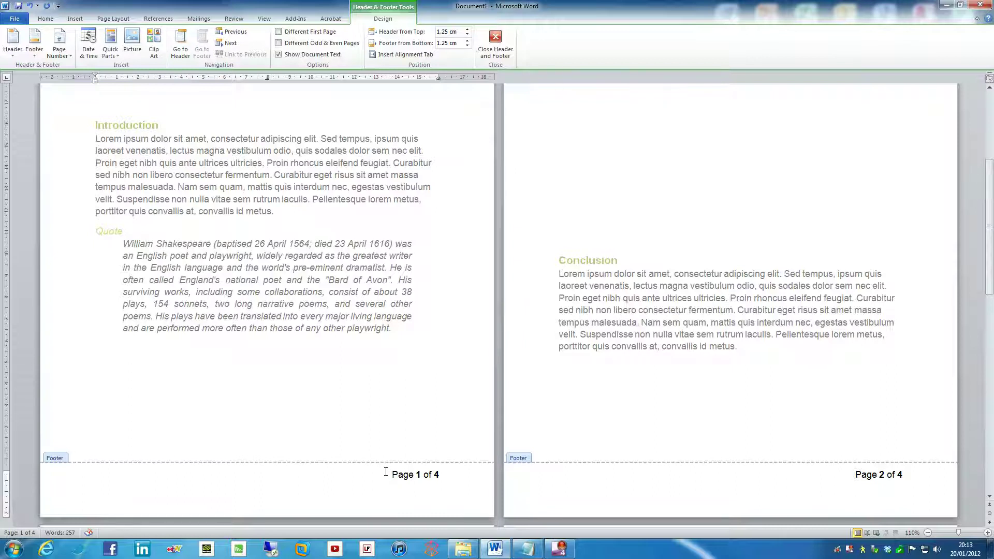
{"action": "left_click", "coordinate": [385, 472]}
{"action": "key", "text": "Escape"}
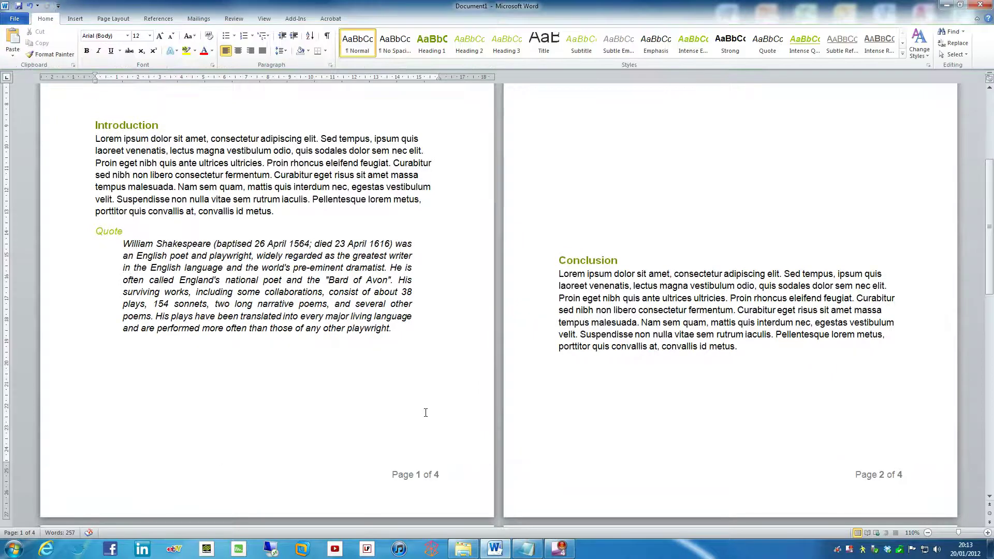
{"action": "scroll", "coordinate": [426, 413], "scroll_direction": "up", "scroll_amount": 3}
{"action": "scroll", "coordinate": [426, 412], "scroll_direction": "down", "scroll_amount": 4}
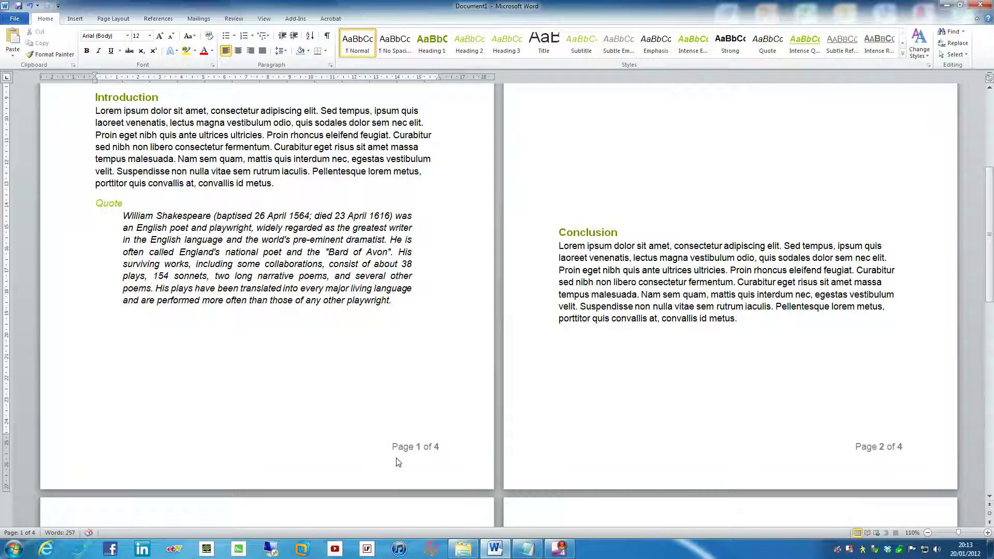
{"action": "scroll", "coordinate": [394, 448], "scroll_direction": "up", "scroll_amount": 5}
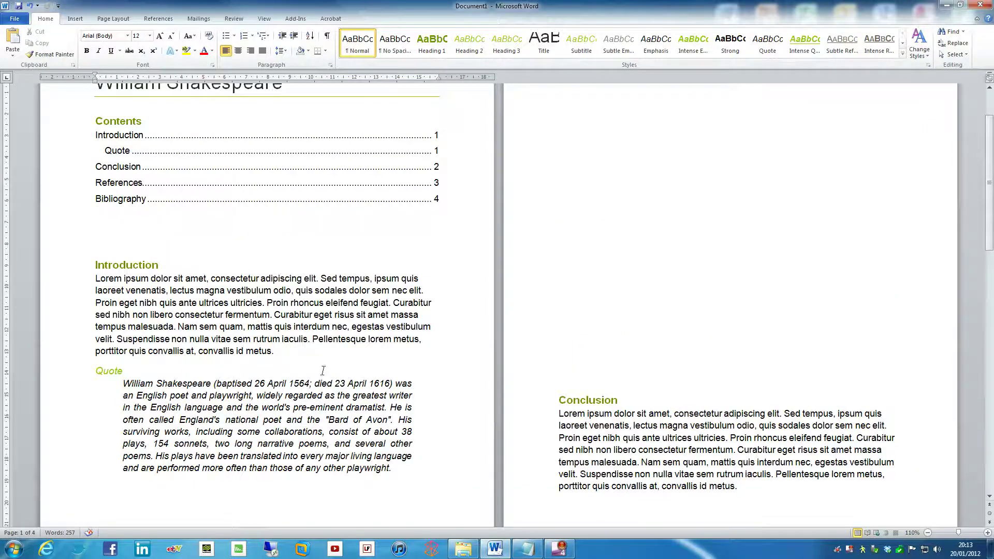
{"action": "scroll", "coordinate": [324, 317], "scroll_direction": "up", "scroll_amount": 1}
{"action": "scroll", "coordinate": [324, 317], "scroll_direction": "up", "scroll_amount": 2}
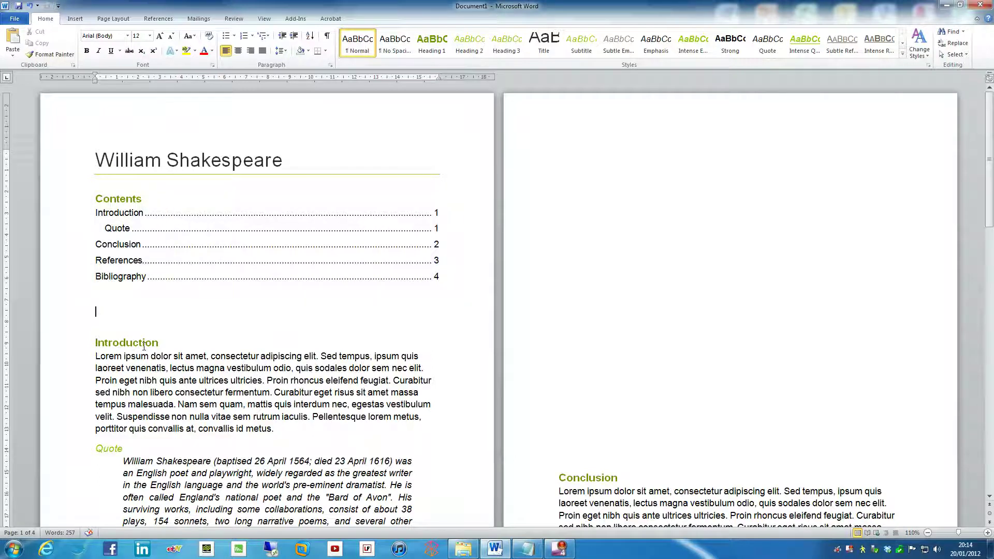
Modify the Heading 1 style's font size from 14 pt to 16 pt
{"action": "right_click", "coordinate": [430, 48]}
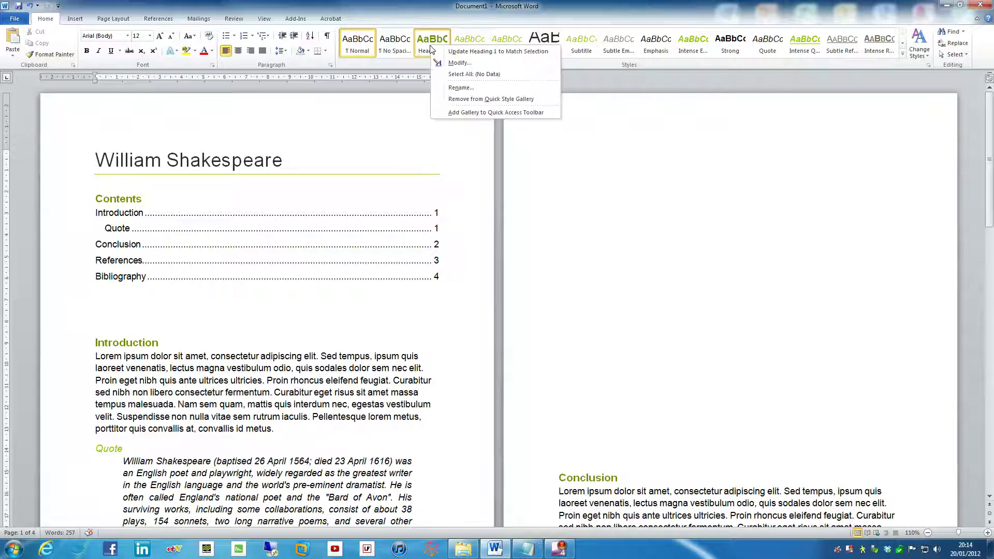
{"action": "left_click", "coordinate": [448, 62]}
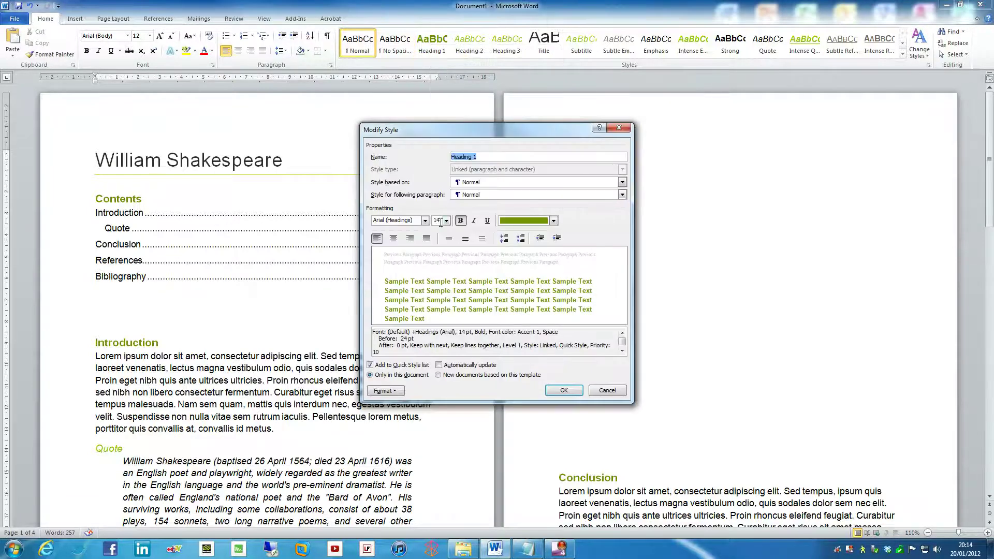
{"action": "left_click", "coordinate": [445, 221]}
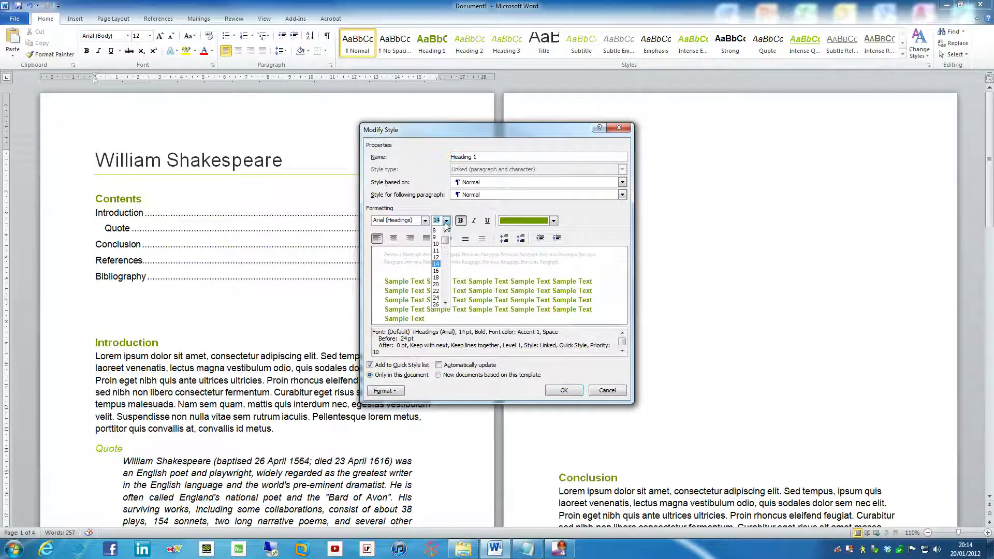
{"action": "left_click", "coordinate": [438, 271]}
{"action": "left_click", "coordinate": [564, 390]}
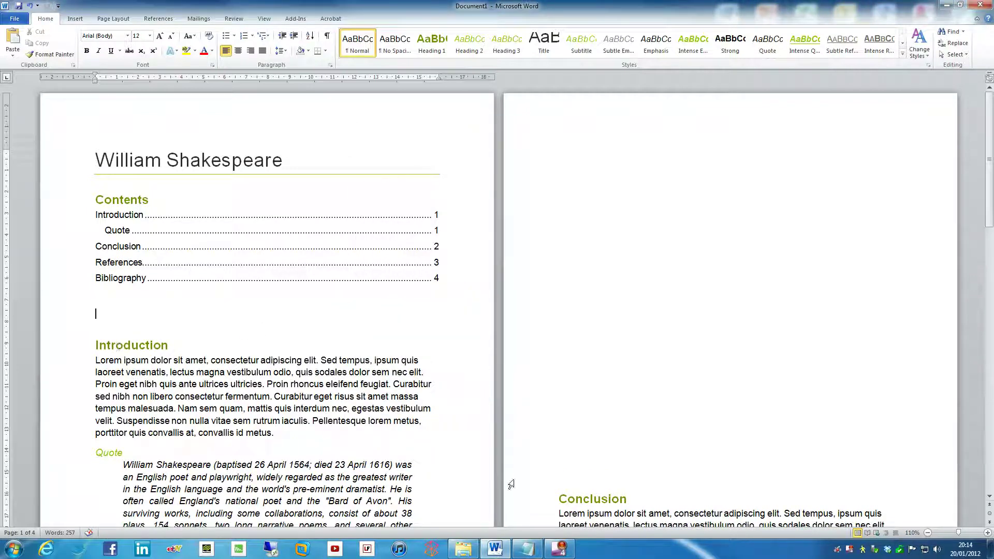
{"action": "left_click", "coordinate": [83, 346]}
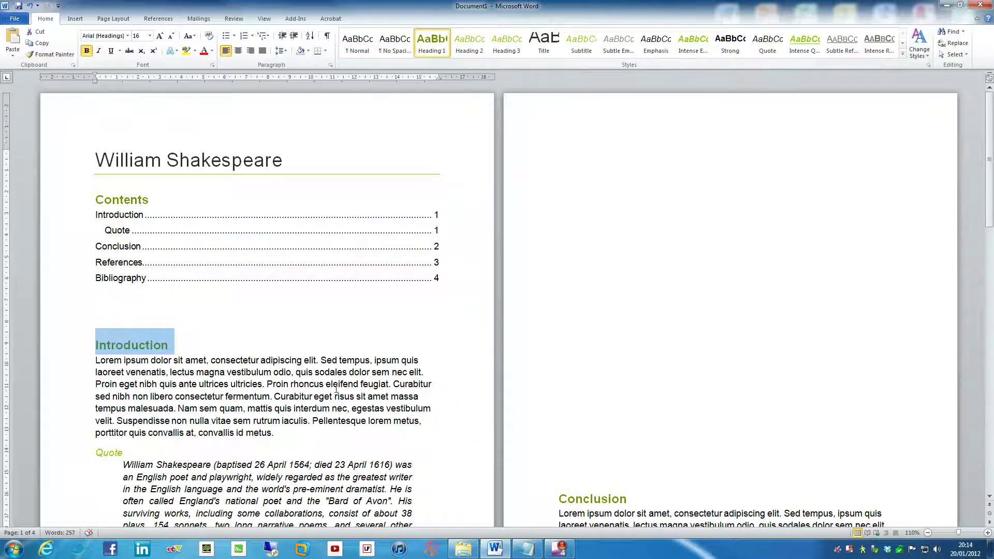
{"action": "left_click", "coordinate": [651, 344]}
{"action": "scroll", "coordinate": [692, 341], "scroll_direction": "down", "scroll_amount": 2}
{"action": "scroll", "coordinate": [691, 341], "scroll_direction": "down", "scroll_amount": 1}
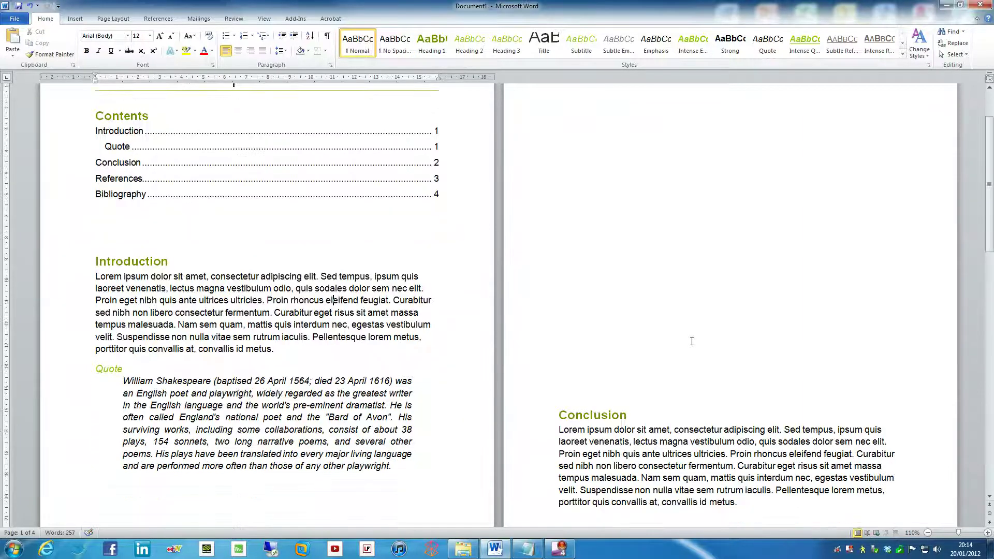
{"action": "scroll", "coordinate": [565, 360], "scroll_direction": "up", "scroll_amount": 3}
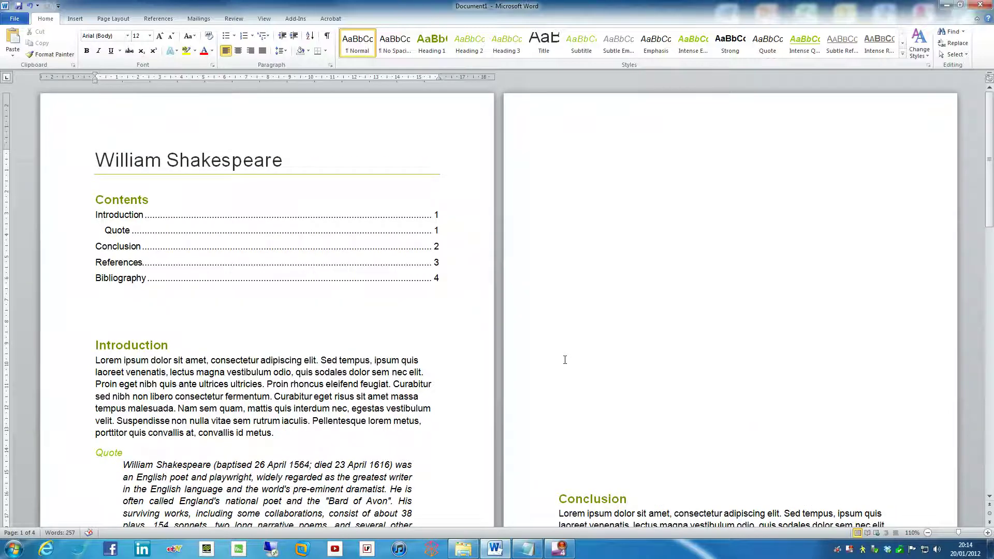
{"action": "left_click", "coordinate": [154, 317]}
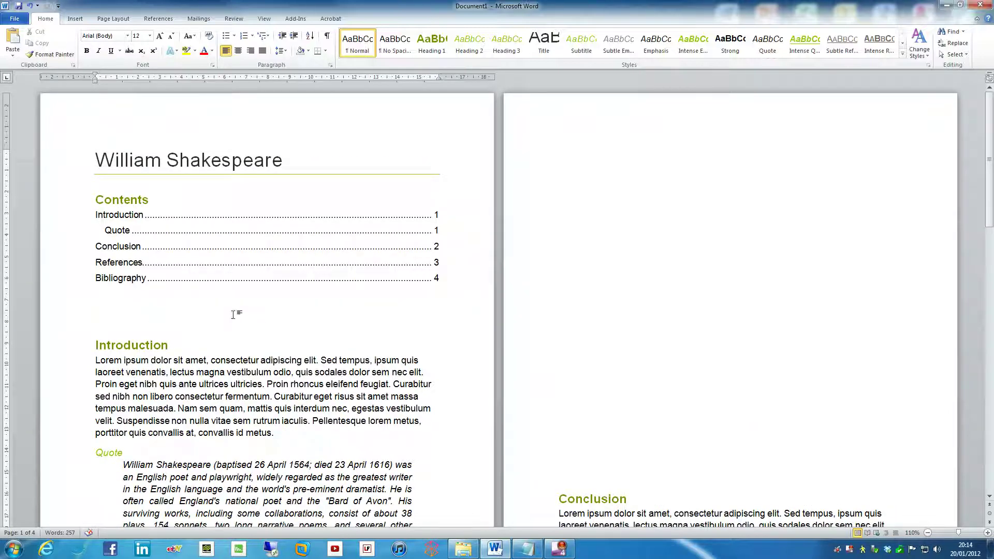